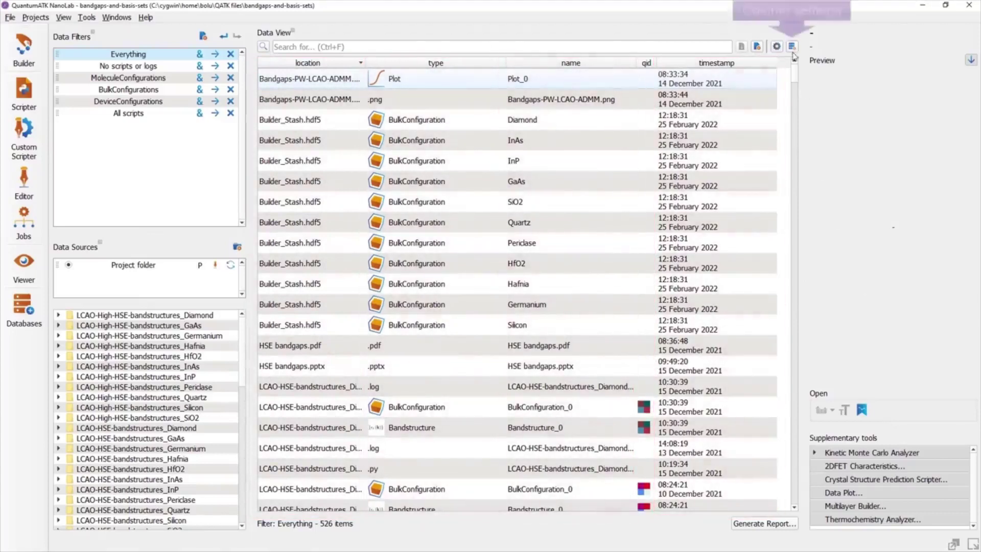
# In column settings, hide and then re-show the name and timestamp columns
pyautogui.click(792, 47)
pyautogui.click(358, 169)
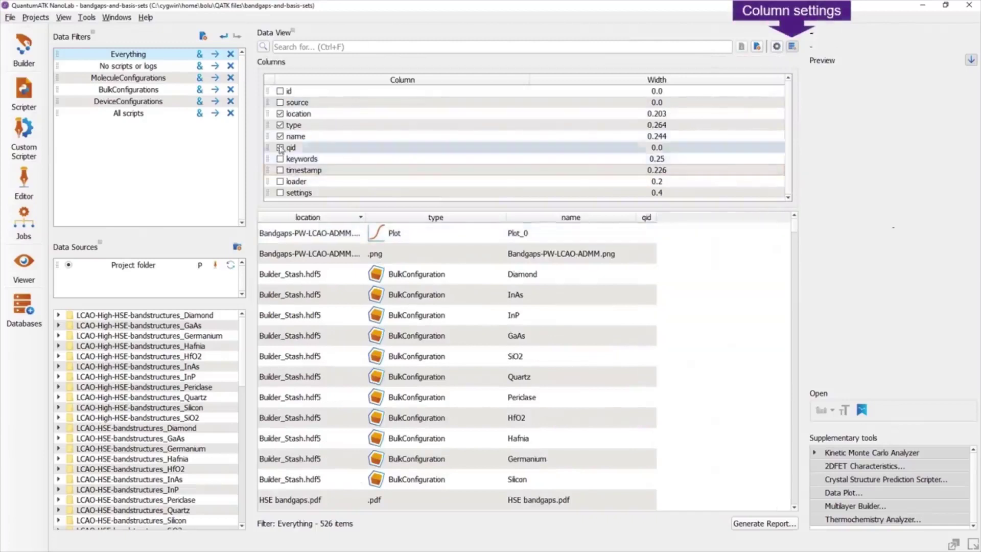
pyautogui.click(399, 136)
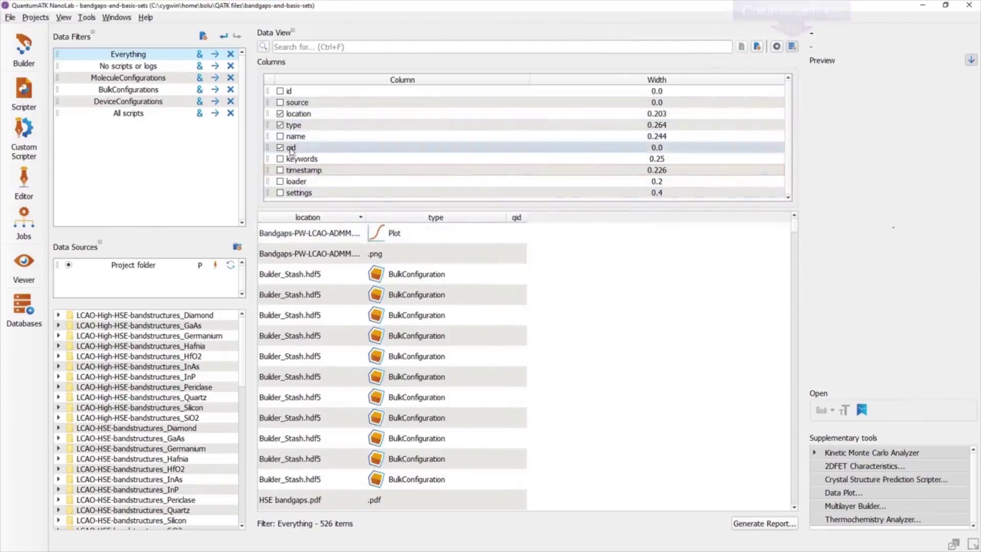
pyautogui.click(280, 136)
pyautogui.click(280, 170)
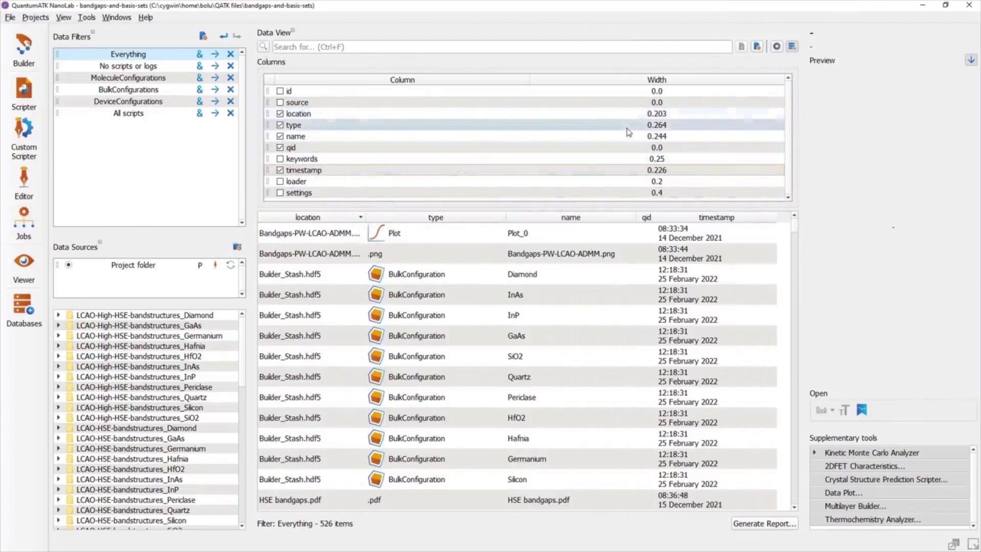
# Set the location column width to 0.1, then auto-fit it to the full file names
pyautogui.doubleClick(674, 112)
pyautogui.write('0.1')
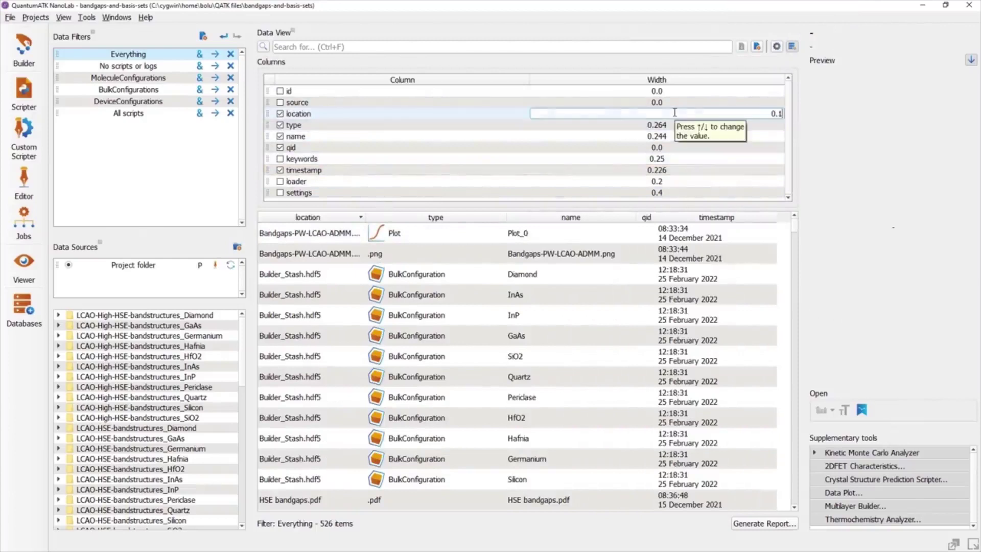
pyautogui.press('Return')
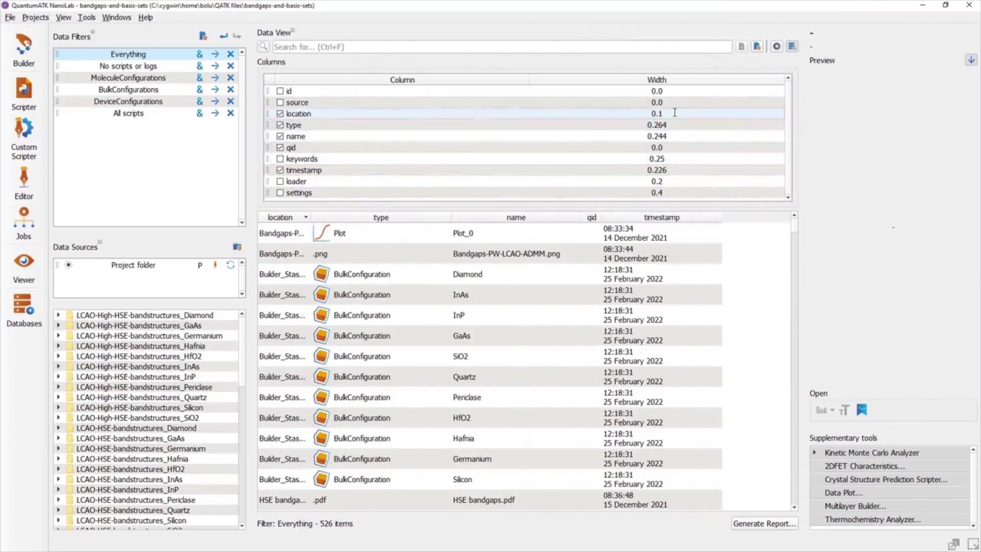
pyautogui.doubleClick(311, 217)
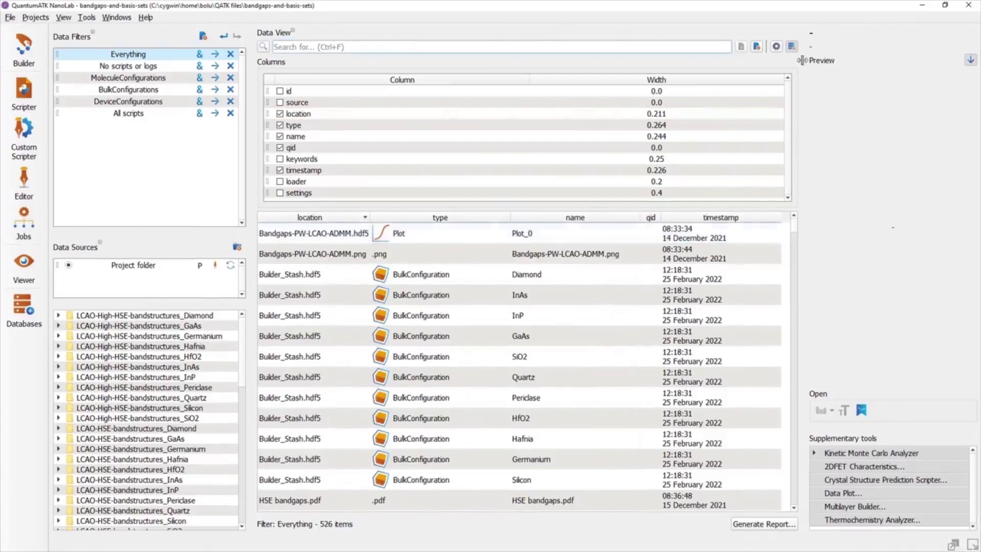
pyautogui.click(793, 47)
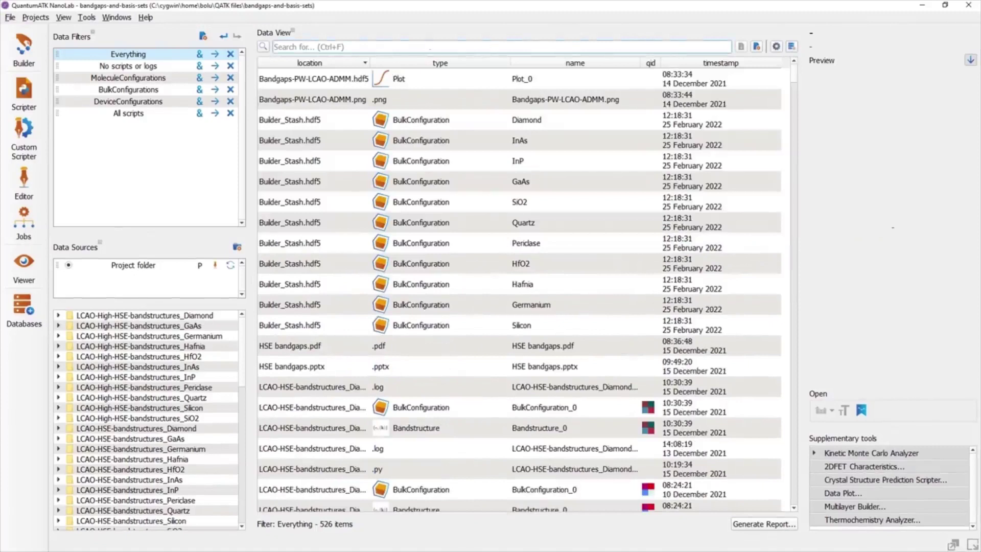
# Try searches for mdtraj, bulkconf and stash, then search 'diamond' to get 46 items
pyautogui.write('mdtraj')
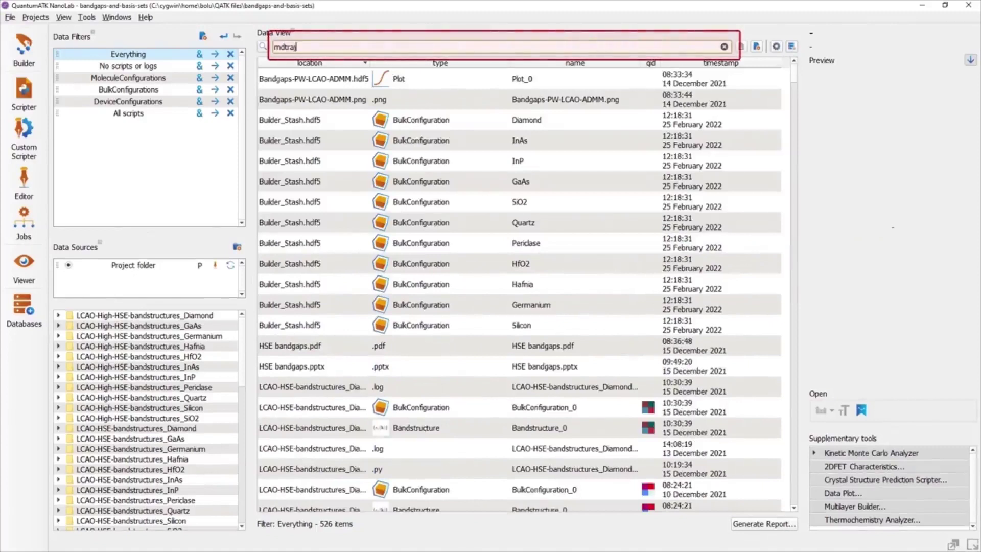
pyautogui.press('BackSpace')
pyautogui.press('BackSpace')
pyautogui.press('BackSpace')
pyautogui.press('BackSpace')
pyautogui.press('BackSpace')
pyautogui.press('BackSpace')
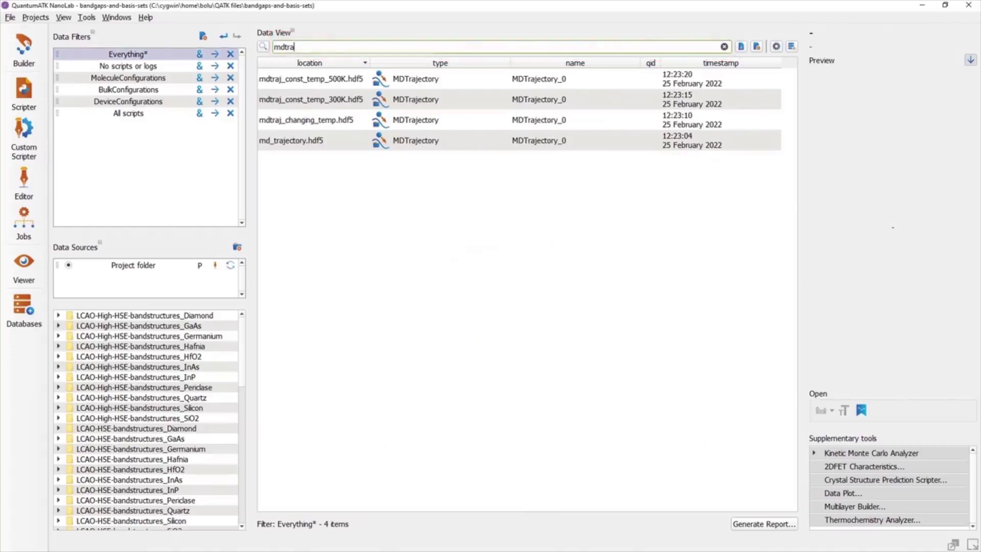
pyautogui.write('bulkconf')
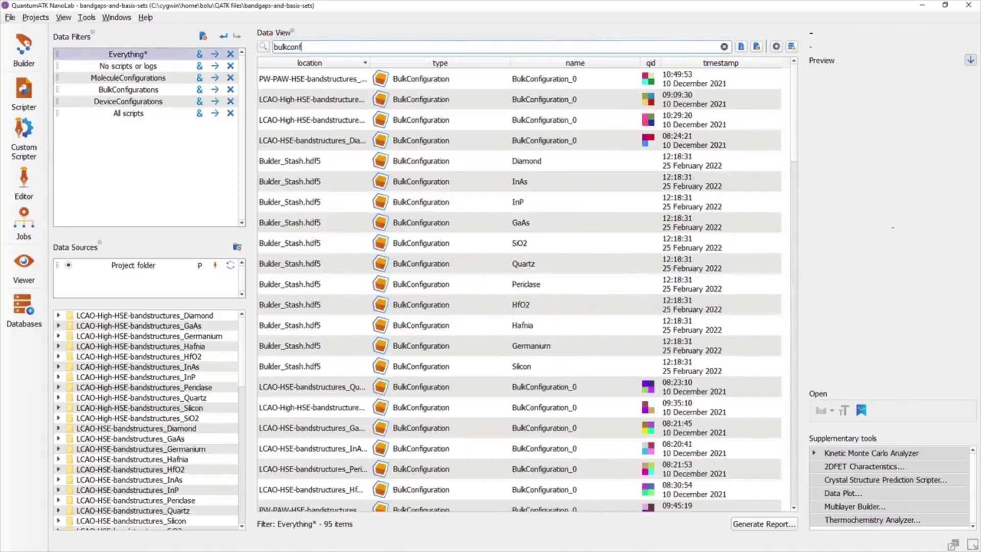
pyautogui.press('BackSpace')
pyautogui.press('BackSpace')
pyautogui.press('BackSpace')
pyautogui.press('BackSpace')
pyautogui.press('BackSpace')
pyautogui.press('BackSpace')
pyautogui.press('BackSpace')
pyautogui.press('BackSpace')
pyautogui.write('stas')
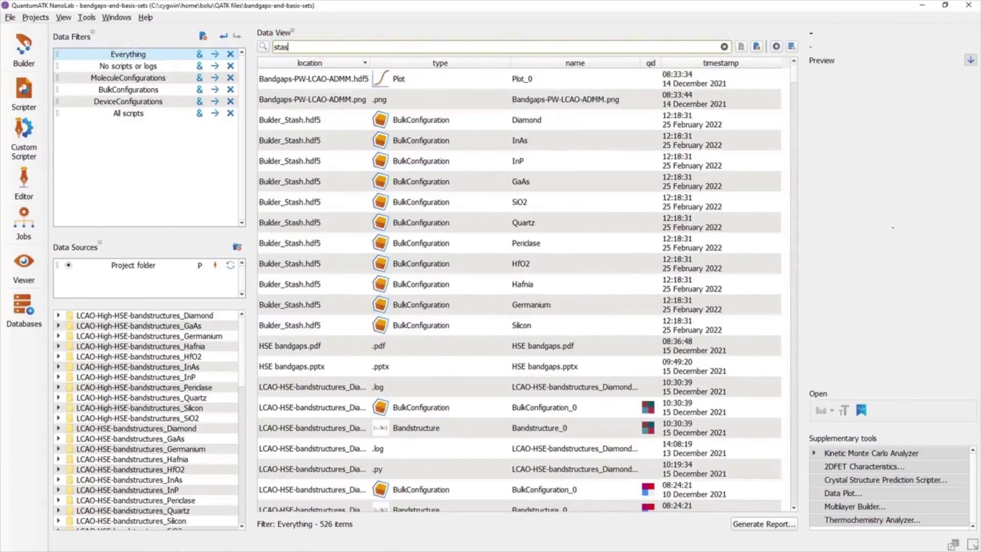
pyautogui.write('h')
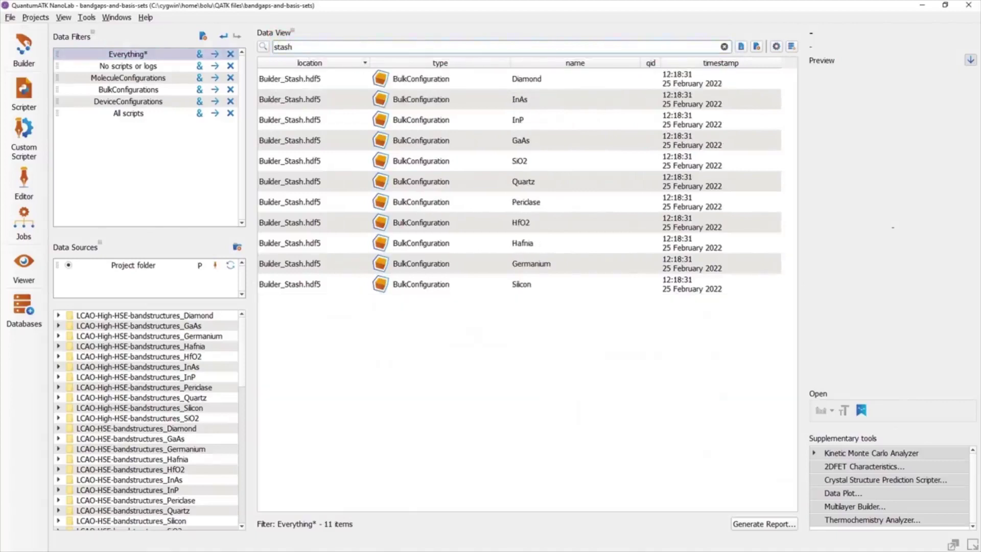
pyautogui.press('BackSpace')
pyautogui.press('BackSpace')
pyautogui.press('BackSpace')
pyautogui.press('BackSpace')
pyautogui.press('BackSpace')
pyautogui.write('diamo')
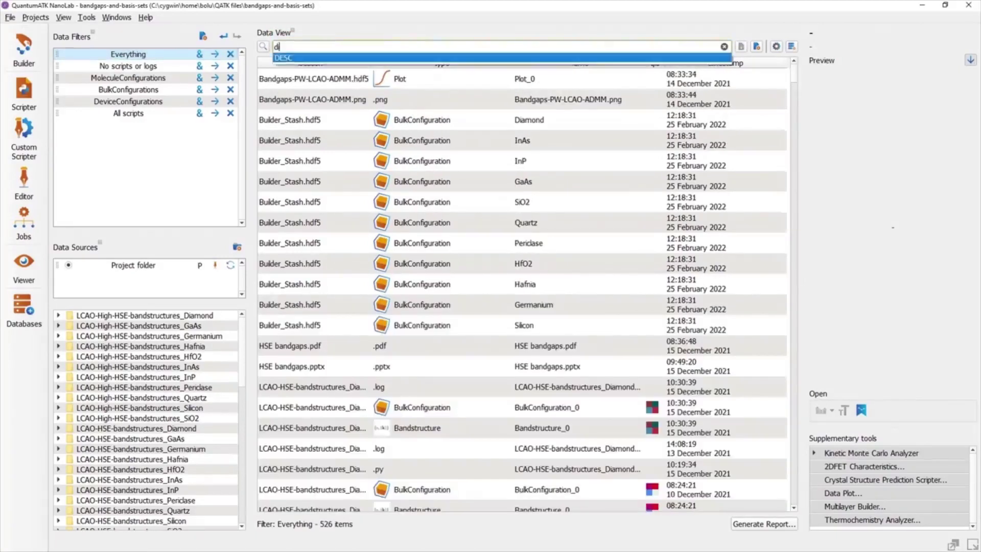
pyautogui.write('nd')
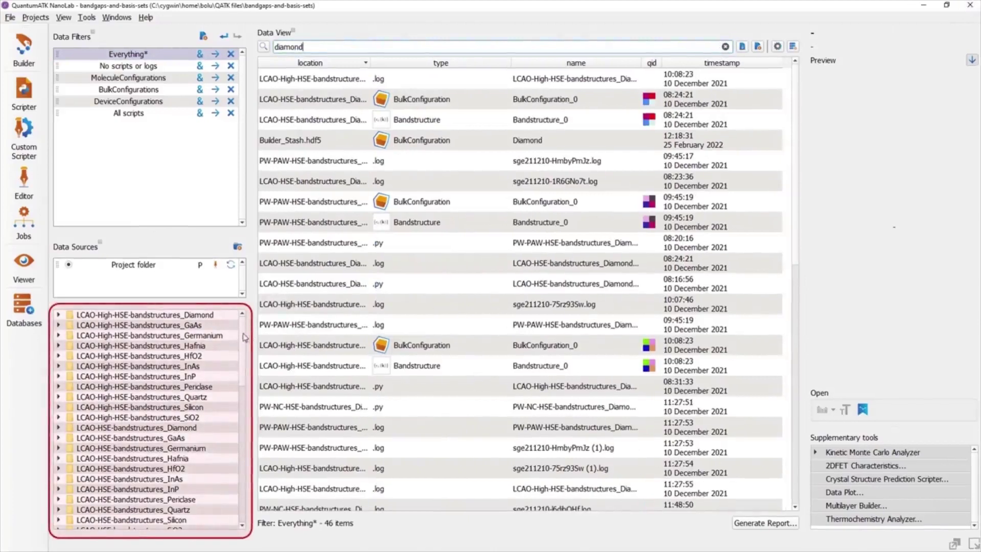
# Browse Data Sources, ending with only mdtraj_changing_temp.hdf5 and mdtraj_const_temp_500K.hdf5 selected
pyautogui.scroll(-10, 244, 336)
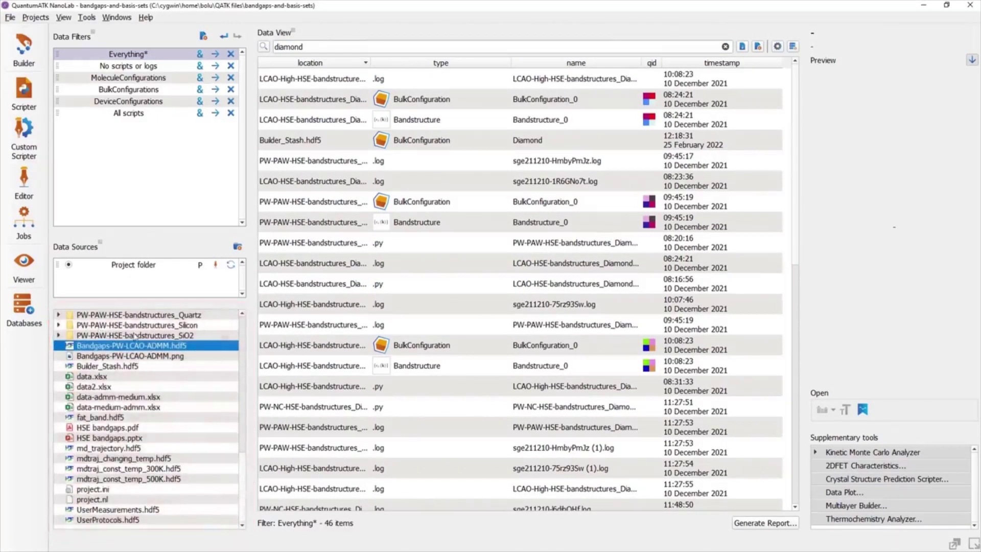
pyautogui.click(134, 336)
pyautogui.click(115, 347)
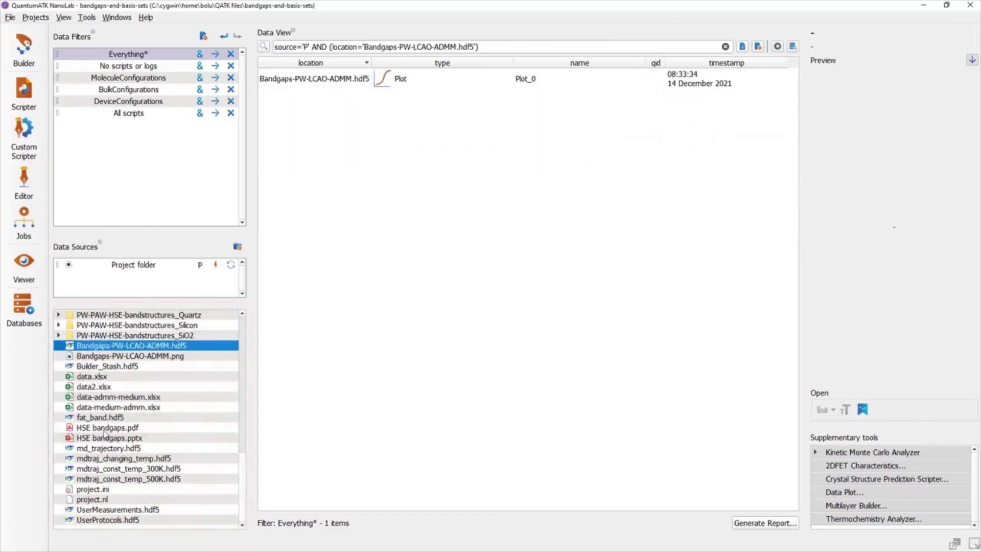
pyautogui.click(115, 458)
pyautogui.keyDown('shift'); pyautogui.click(128, 479); pyautogui.keyUp('shift')
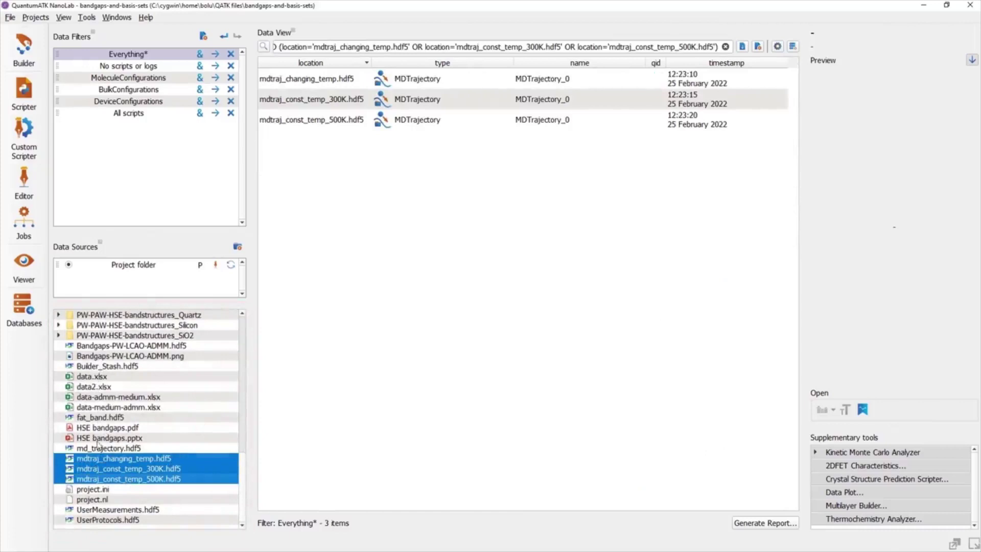
pyautogui.click(98, 459)
pyautogui.keyDown('ctrl'); pyautogui.click(129, 480); pyautogui.keyUp('ctrl')
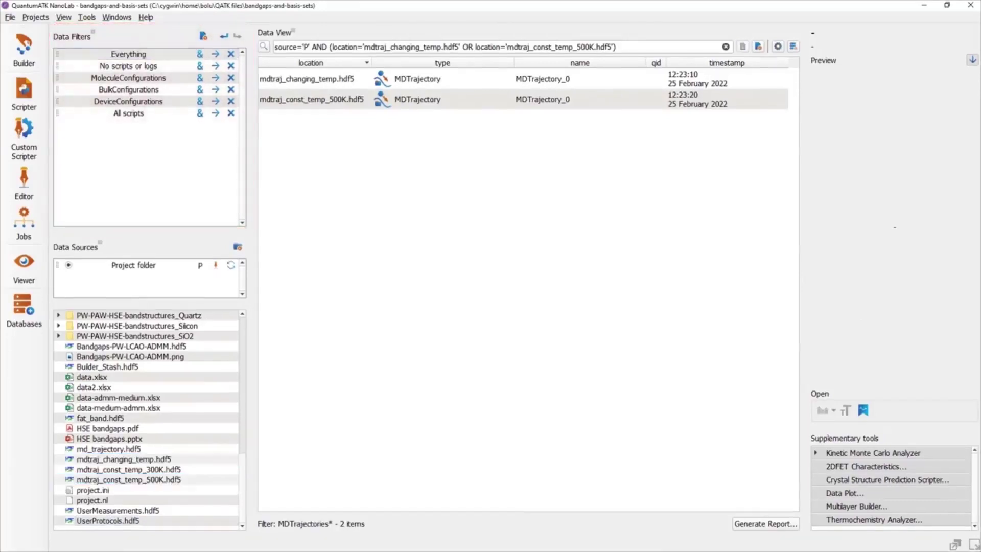
# Create an empty data filter and delete it again
pyautogui.click(204, 37)
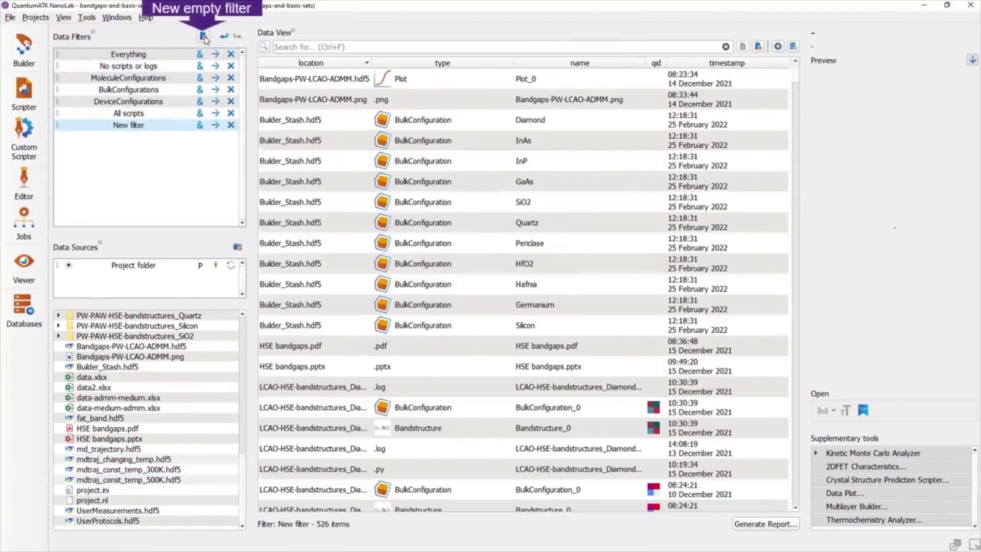
pyautogui.click(230, 125)
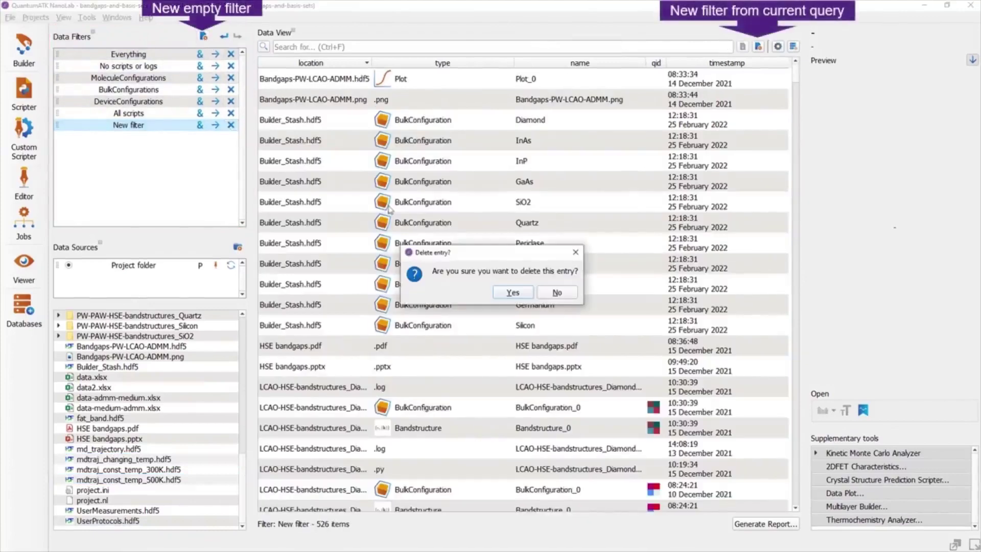
pyautogui.click(510, 296)
# Make a filter named MDTrajectoreis from a query over the four MD trajectory files
pyautogui.click(144, 450)
pyautogui.keyDown('shift'); pyautogui.click(165, 480); pyautogui.keyUp('shift')
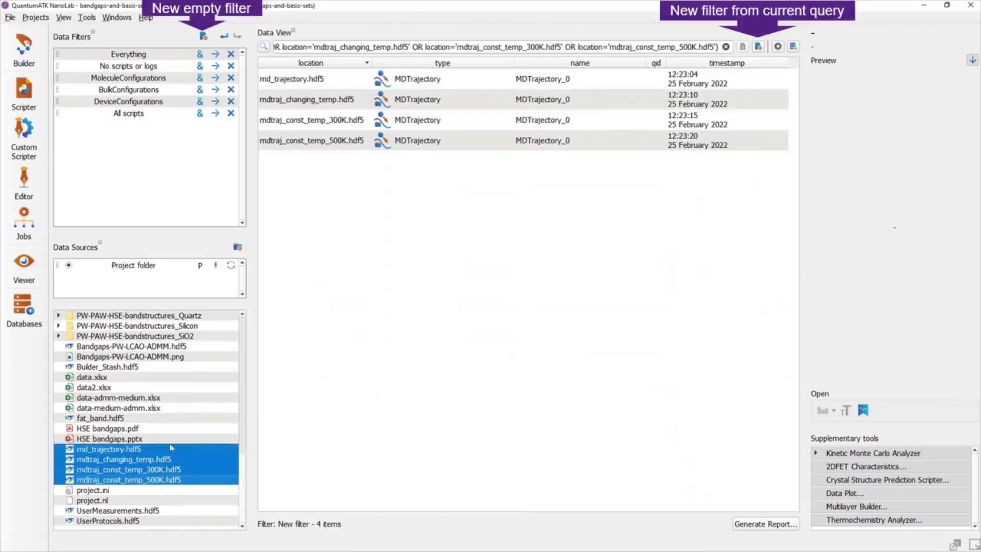
pyautogui.click(758, 46)
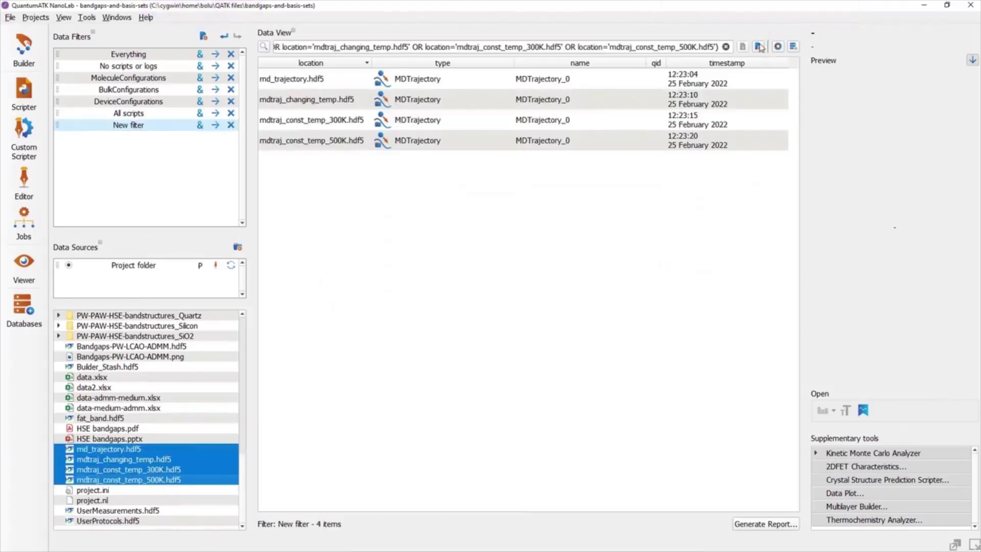
pyautogui.doubleClick(131, 125)
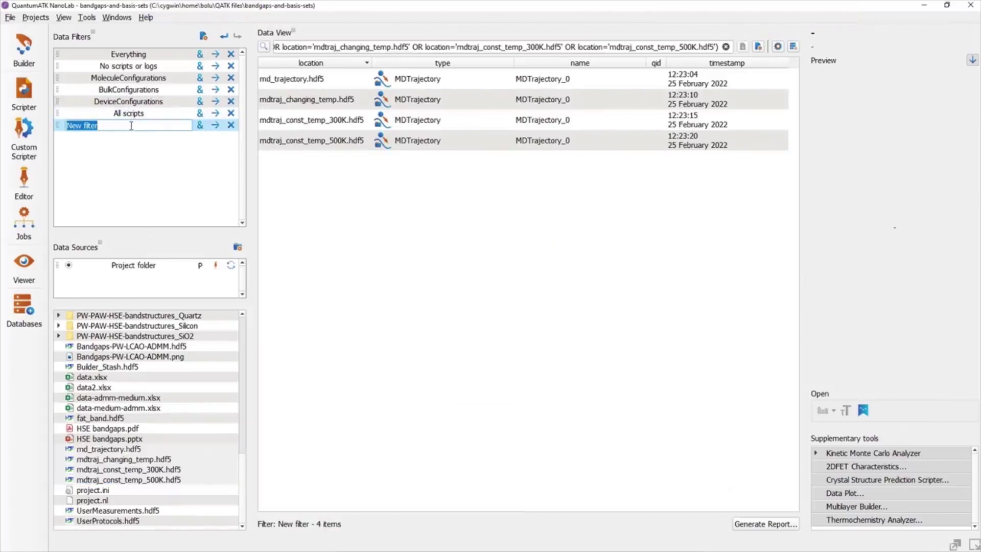
pyautogui.write('MDTrajectoreis')
pyautogui.press('Return')
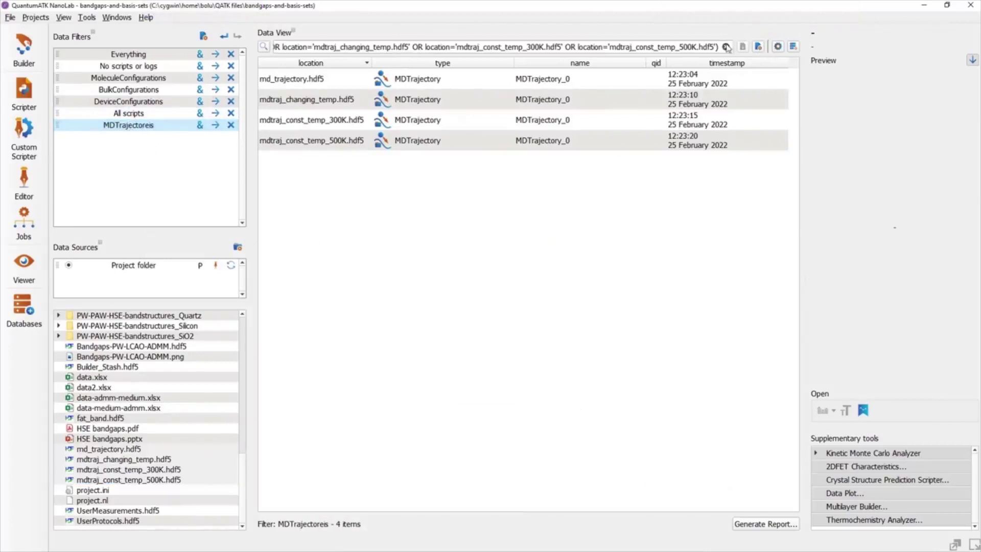
# Remove the 500K file clause from the query and save it into the filter
pyautogui.moveTo(565, 47); pyautogui.dragTo(715, 51)
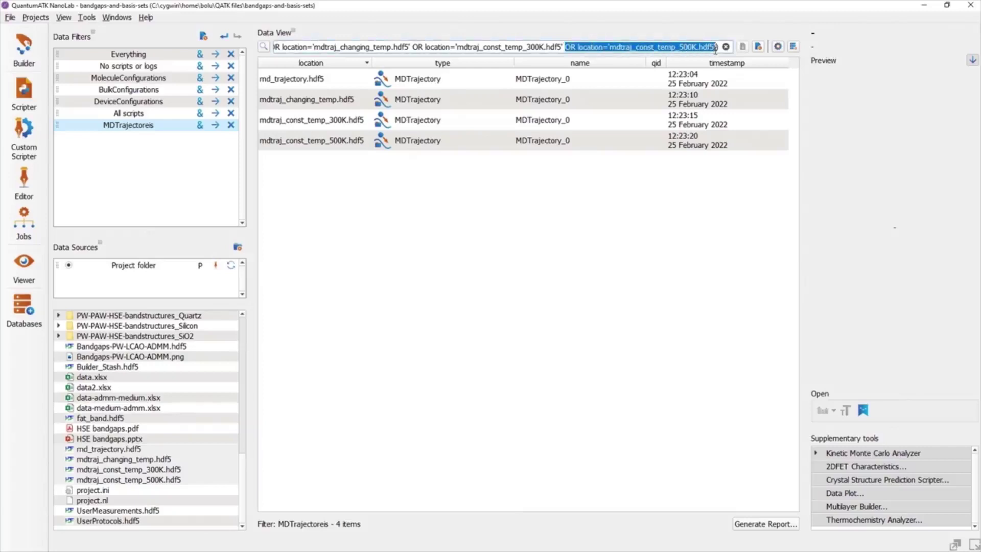
pyautogui.press('Delete')
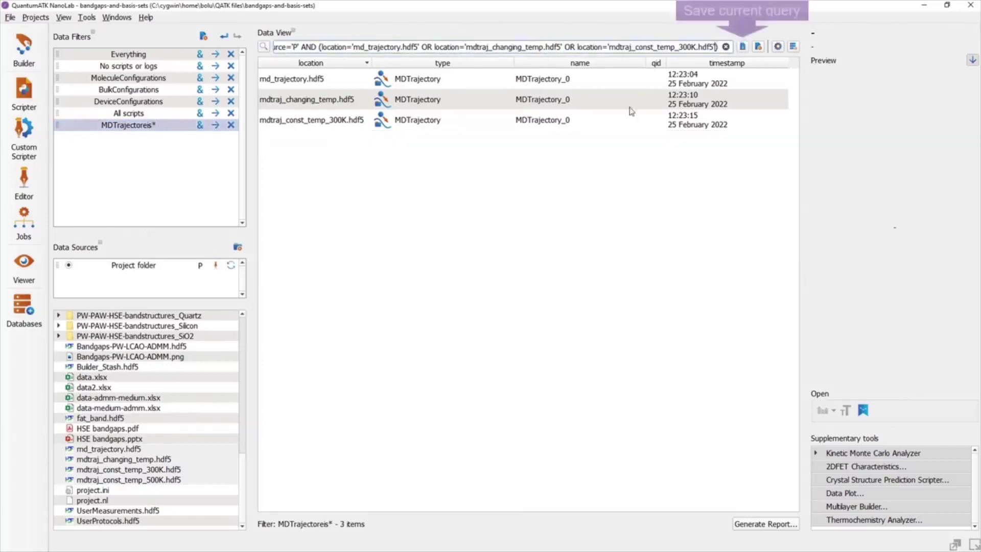
pyautogui.click(742, 47)
# Switch between the All scripts and MDTrajectoreis filters
pyautogui.click(214, 113)
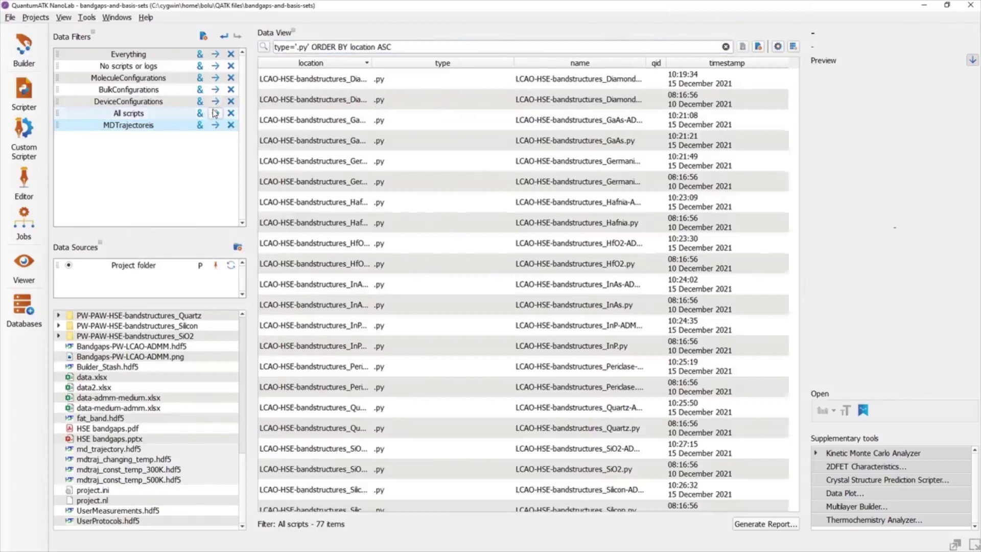
pyautogui.click(215, 126)
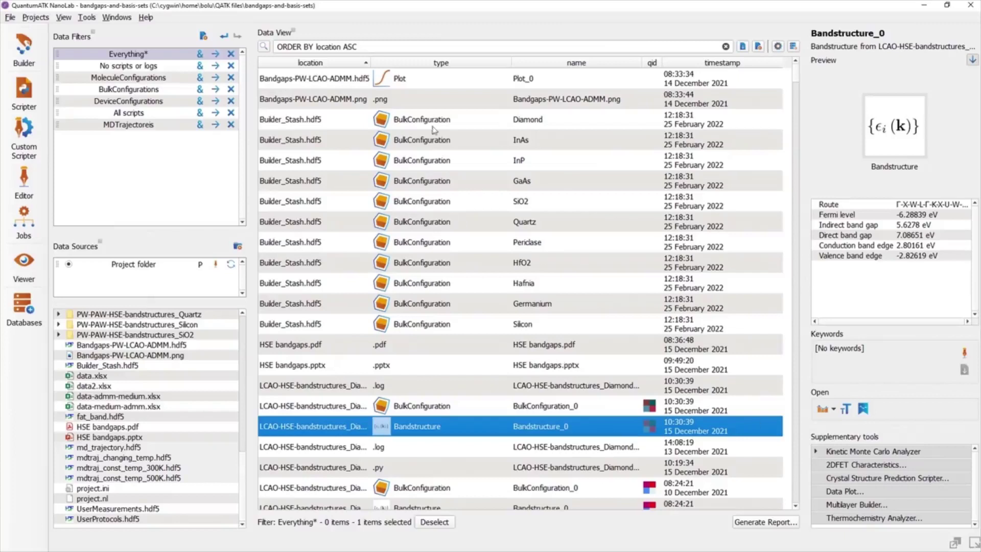
# Preview Plot_0's band-gap plot, the Diamond structure, and the LCAO-HSE band-structure log in turn
pyautogui.click(438, 81)
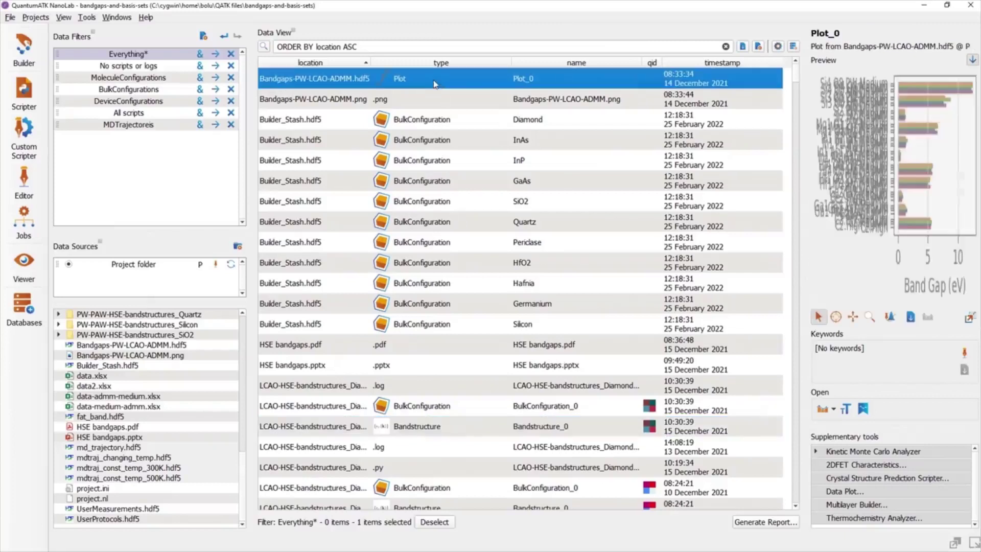
pyautogui.click(446, 119)
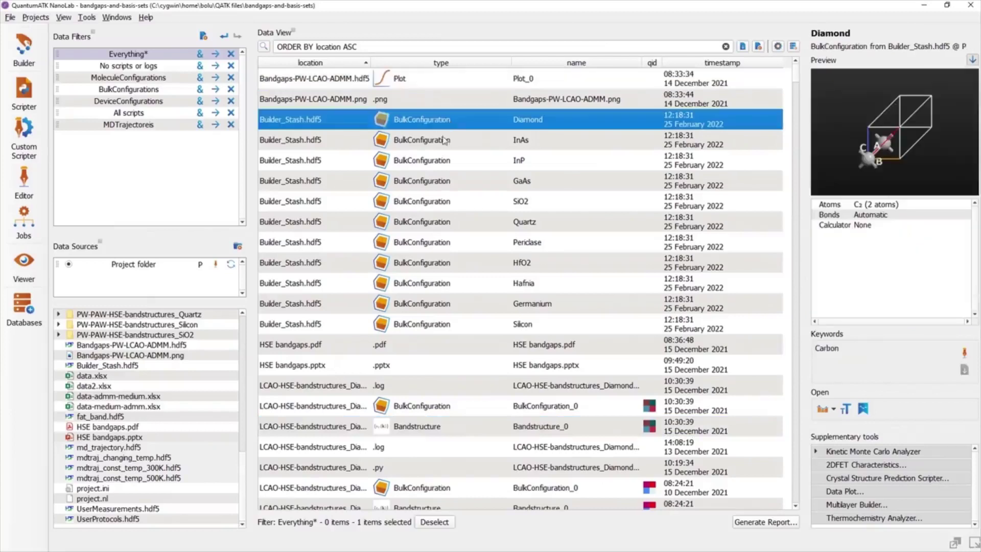
pyautogui.click(416, 386)
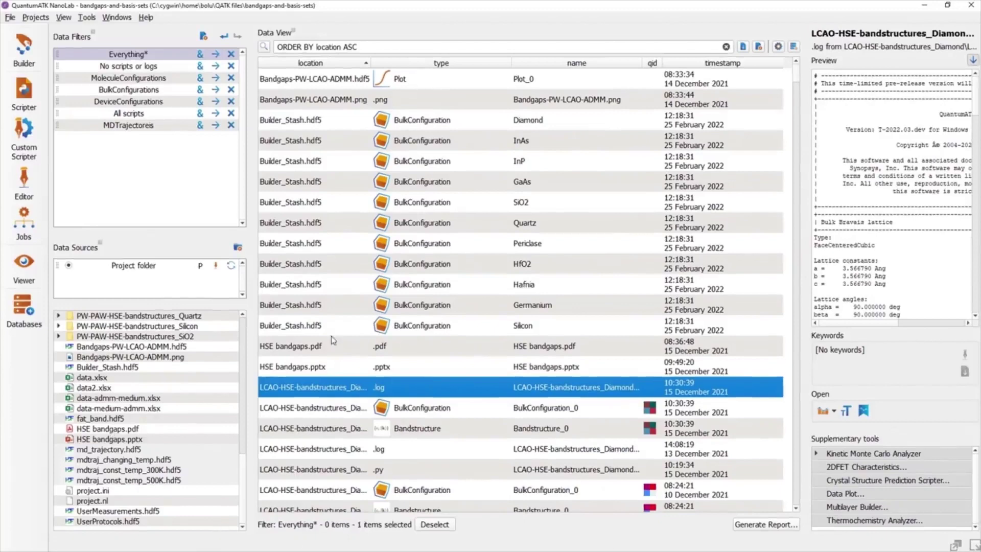
pyautogui.doubleClick(431, 323)
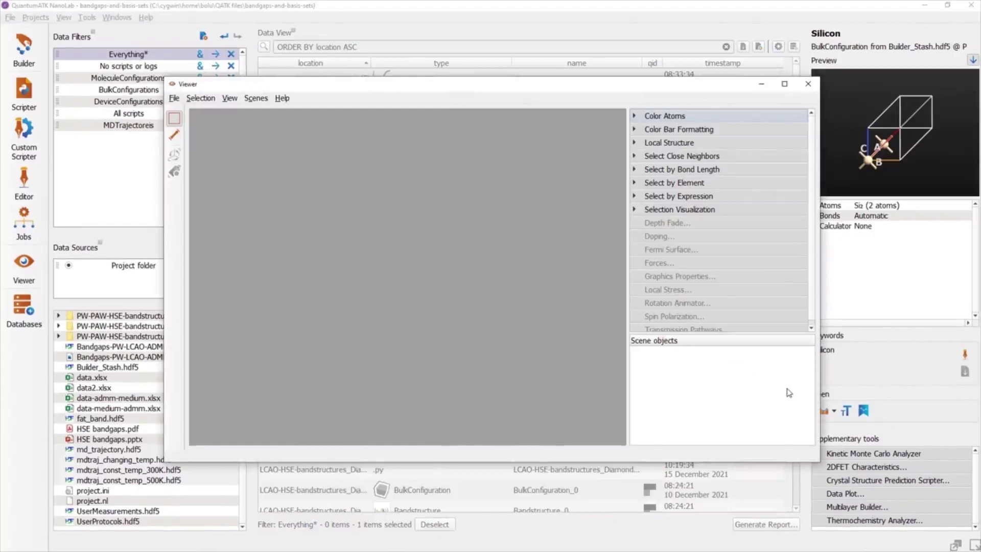
pyautogui.click(808, 84)
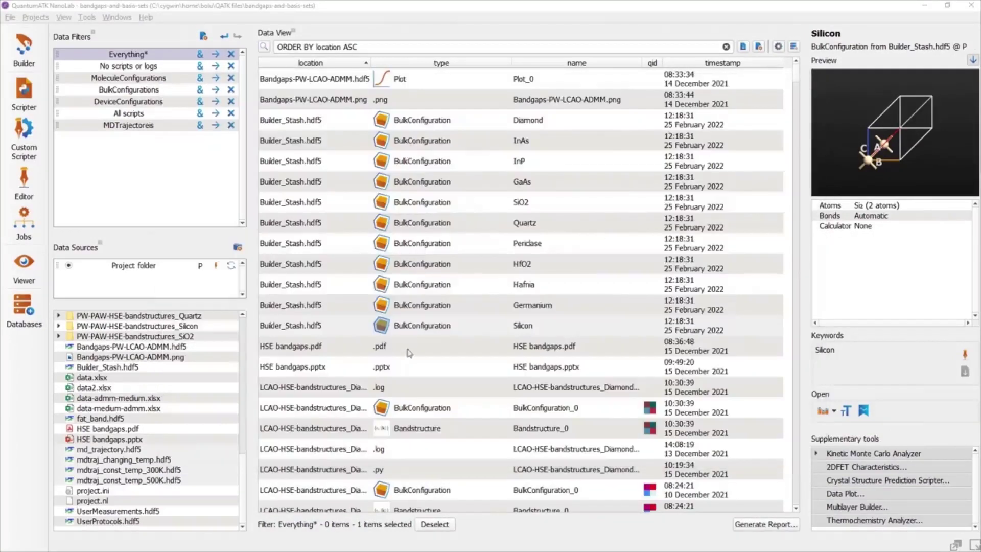
pyautogui.rightClick(437, 322)
pyautogui.moveTo(541, 342)
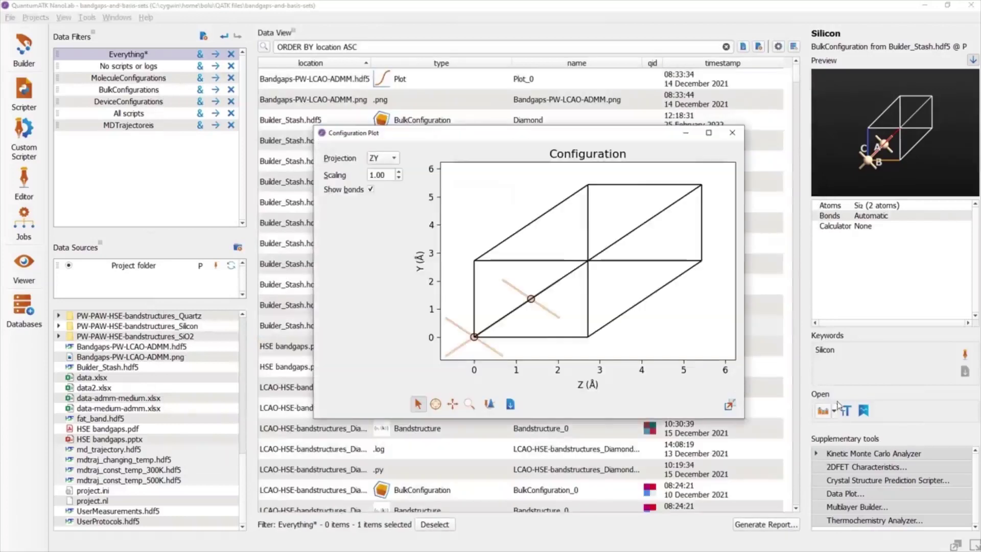
pyautogui.click(732, 132)
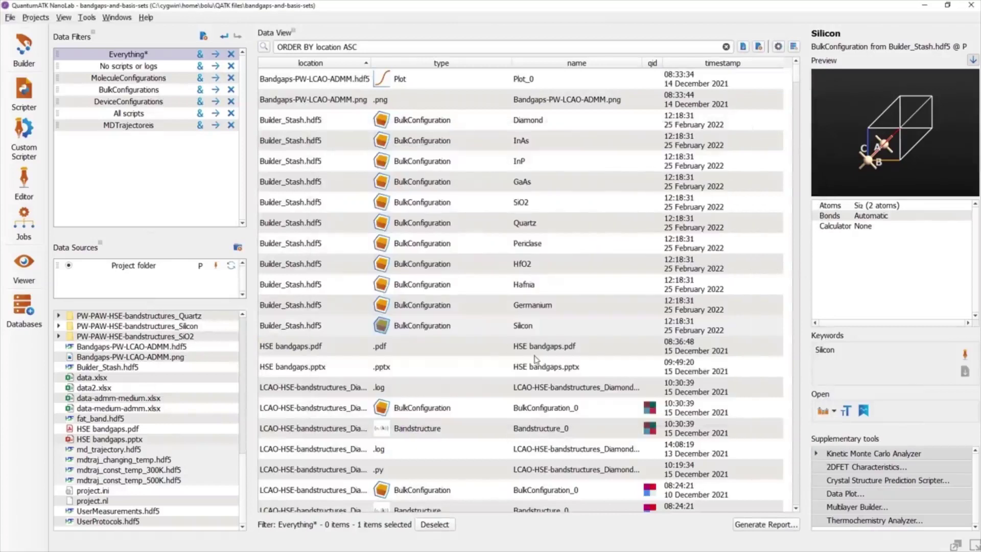
pyautogui.rightClick(459, 328)
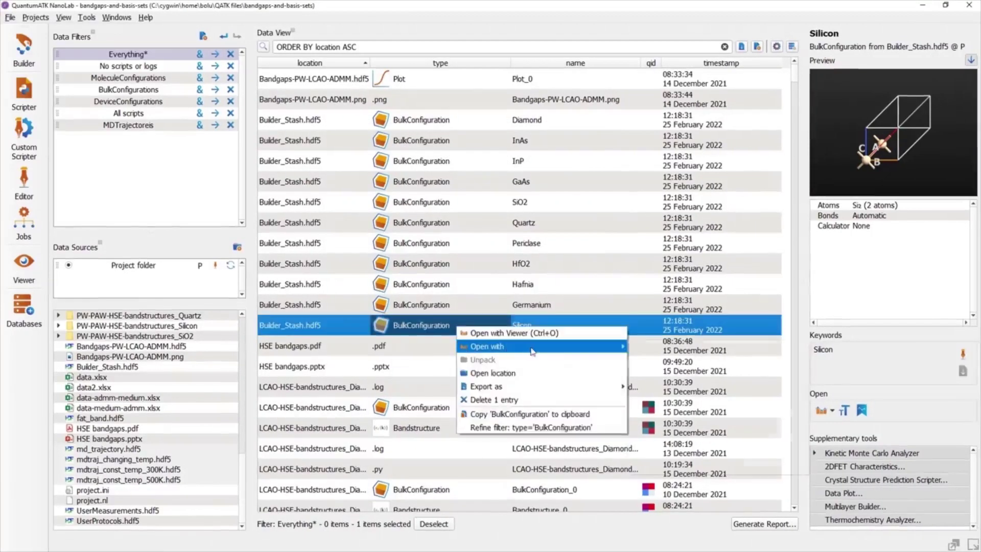
pyautogui.moveTo(533, 352)
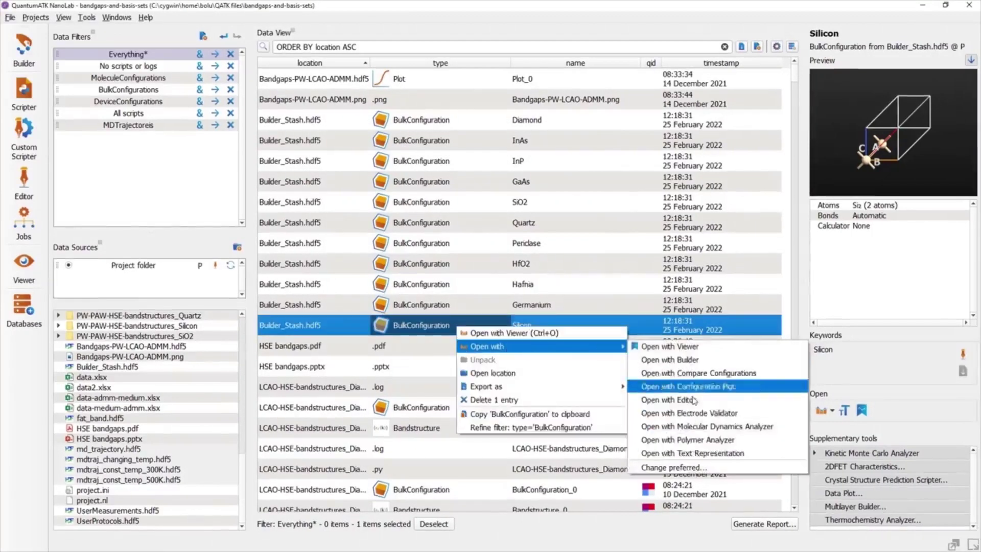
pyautogui.click(725, 468)
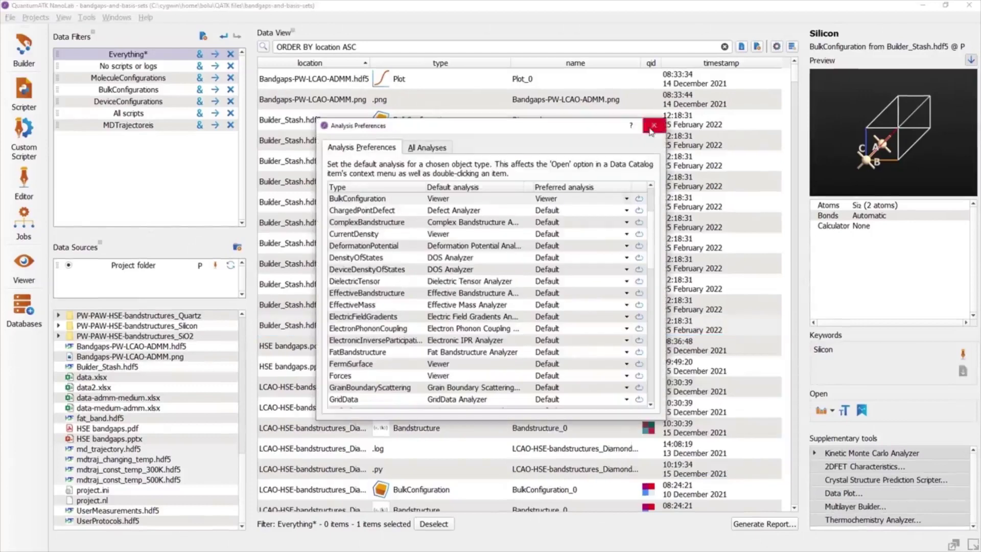
pyautogui.click(652, 128)
pyautogui.click(864, 414)
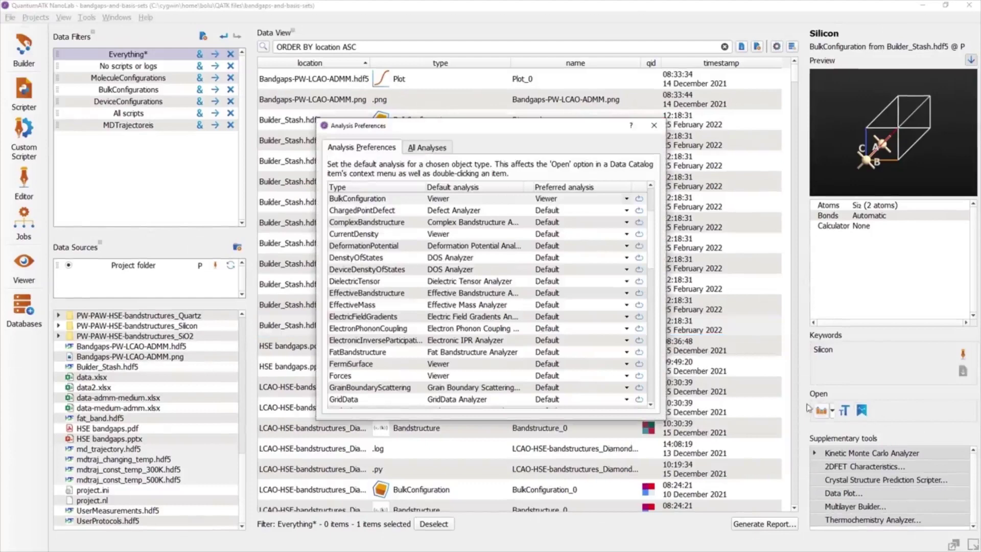
# Close preferences and view Hafnia, Germanium and Silicon together in the Viewer, then close it
pyautogui.click(654, 125)
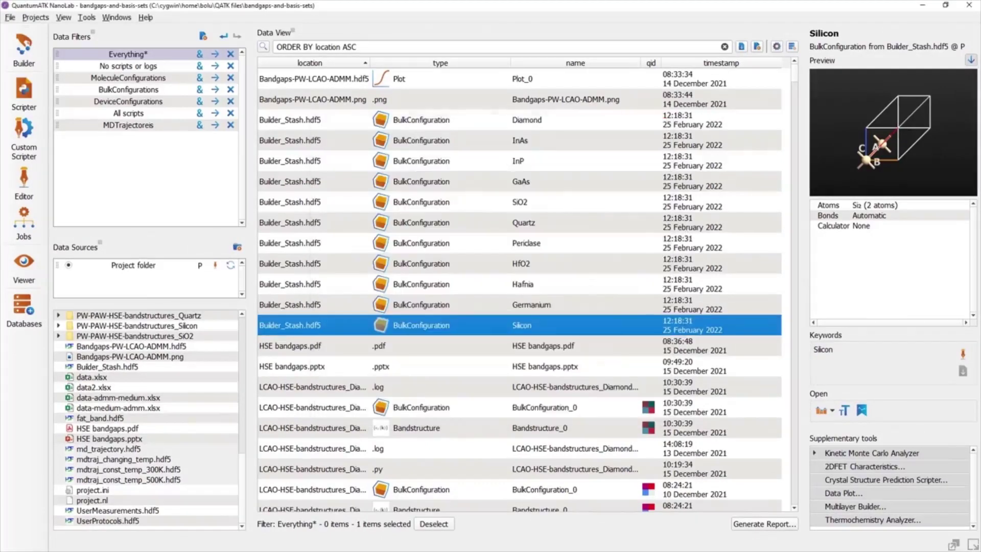
pyautogui.click(503, 292)
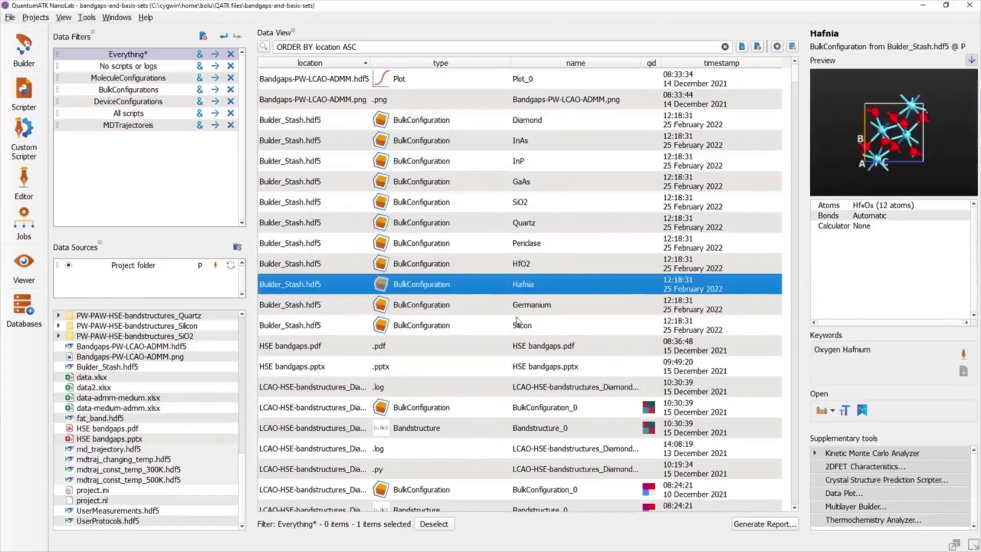
pyautogui.keyDown('shift'); pyautogui.click(517, 324); pyautogui.keyUp('shift')
pyautogui.rightClick(577, 287)
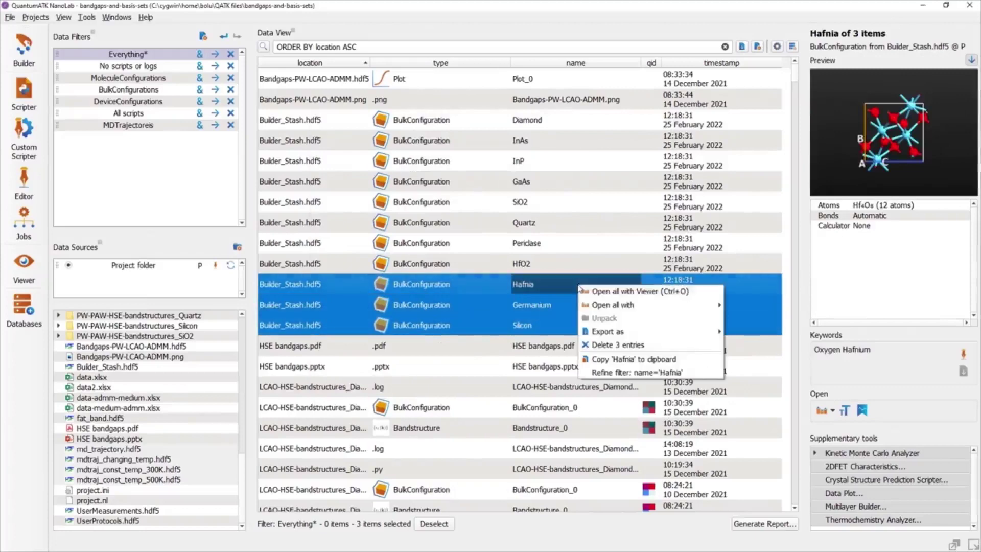
pyautogui.click(639, 292)
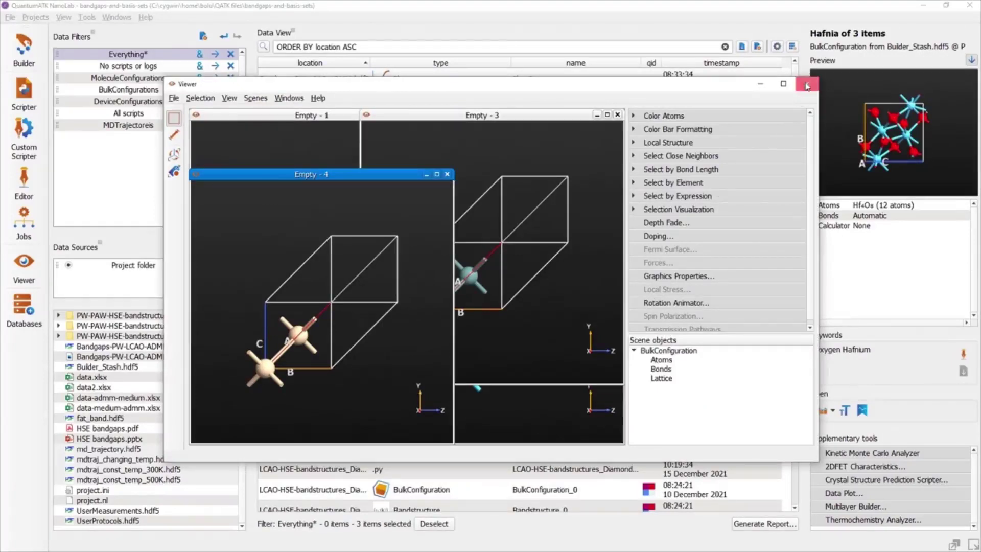
pyautogui.click(807, 86)
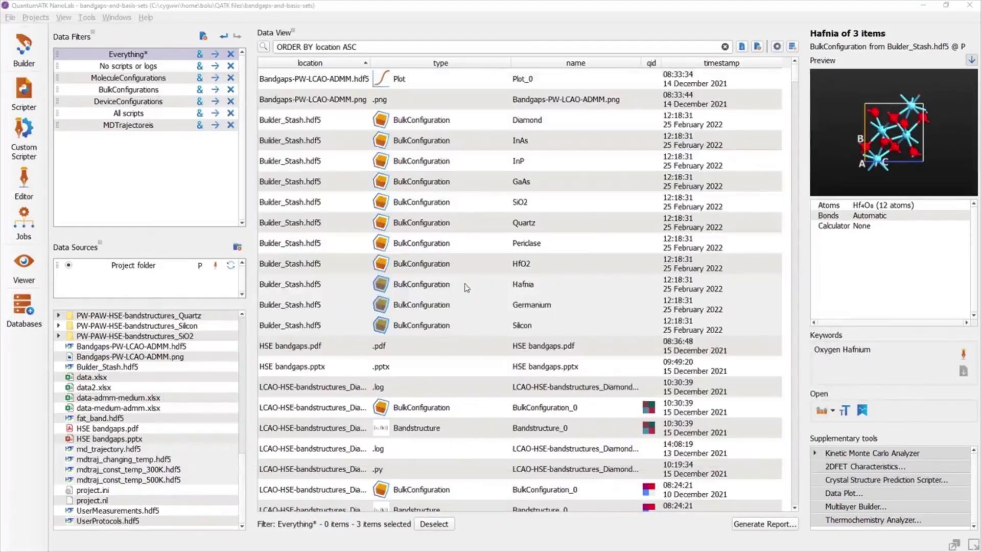
# Reselect the three structures, browse tools that can open them, then apply the MDTrajectoreis filter
pyautogui.click(467, 287)
pyautogui.keyDown('shift'); pyautogui.click(461, 326); pyautogui.keyUp('shift')
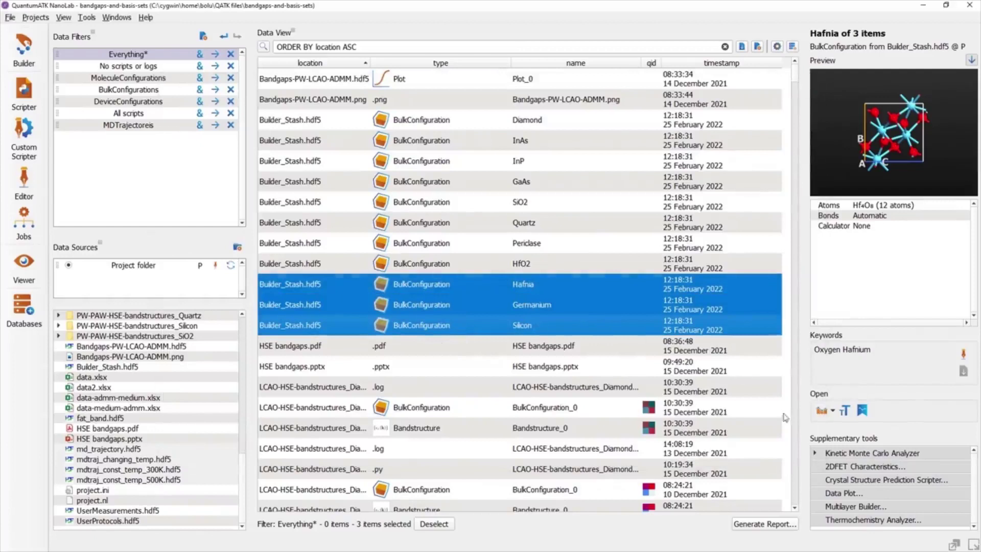
pyautogui.click(833, 412)
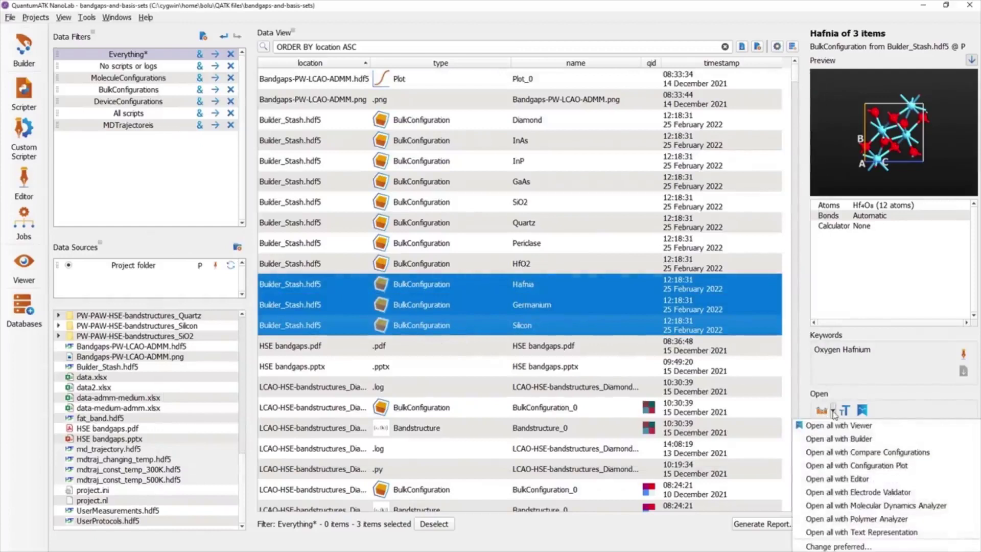
pyautogui.click(904, 412)
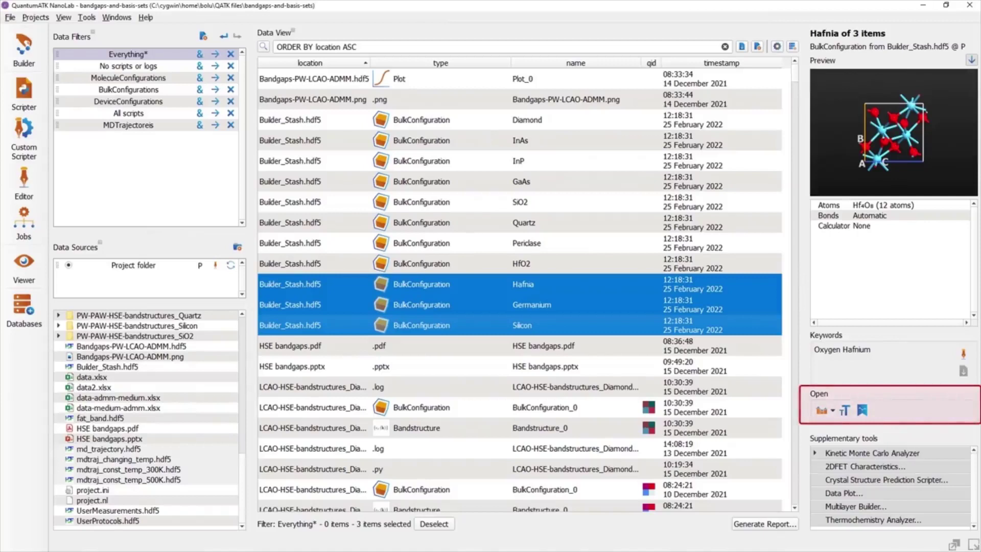
pyautogui.click(214, 124)
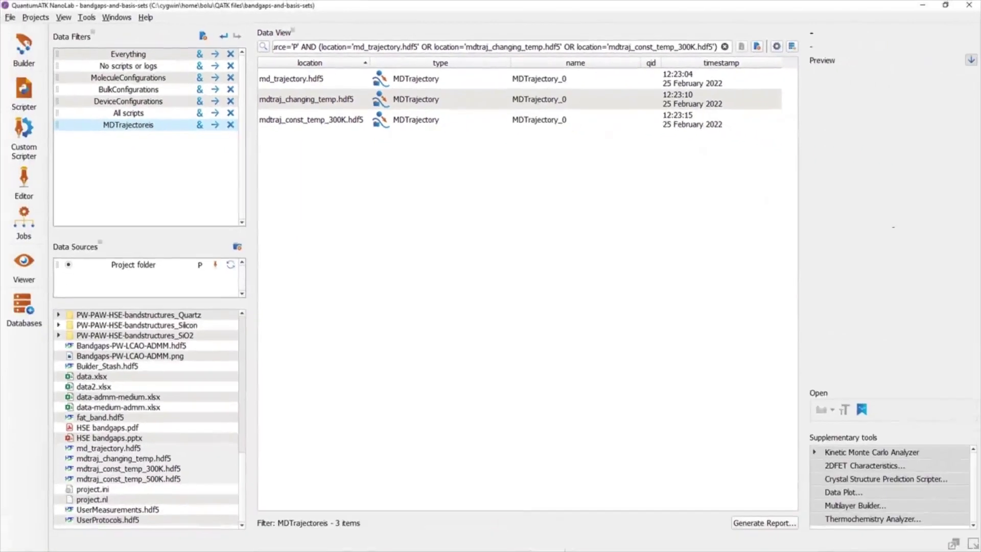
# Unpack md_trajectory.hdf5 to list Times, Kinetic Energy and its other stored quantities
pyautogui.click(448, 81)
pyautogui.rightClick(410, 85)
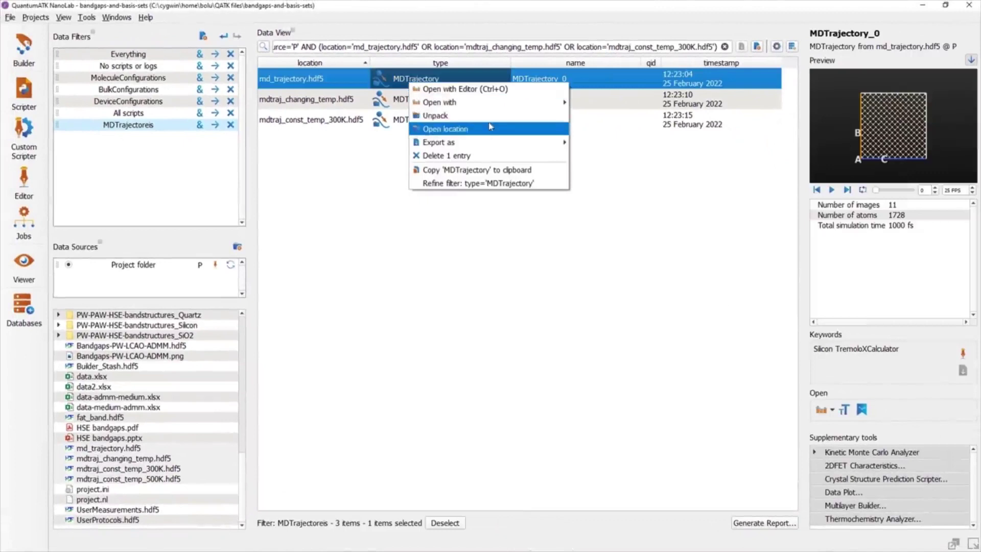
pyautogui.click(548, 121)
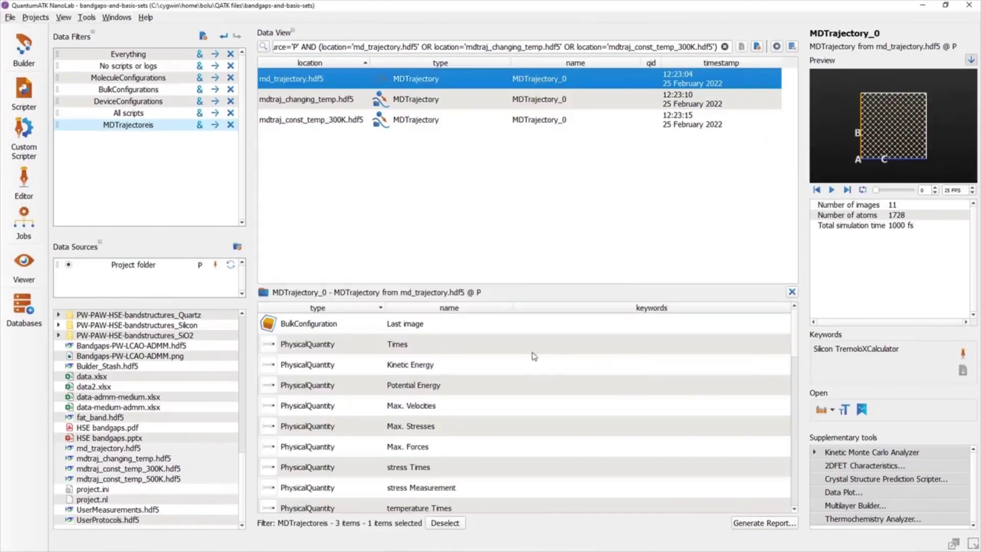
pyautogui.click(480, 344)
pyautogui.rightClick(481, 345)
pyautogui.moveTo(573, 362)
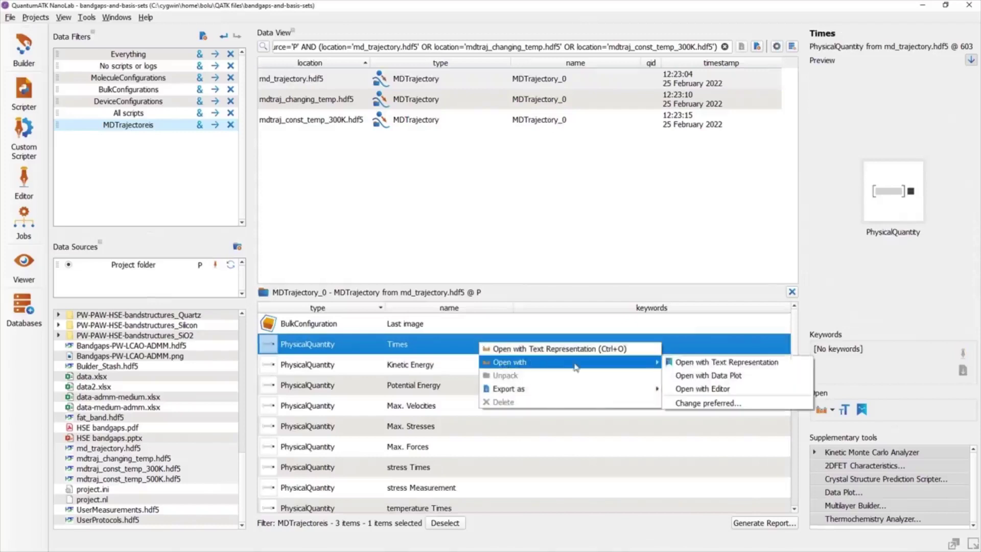
pyautogui.click(746, 377)
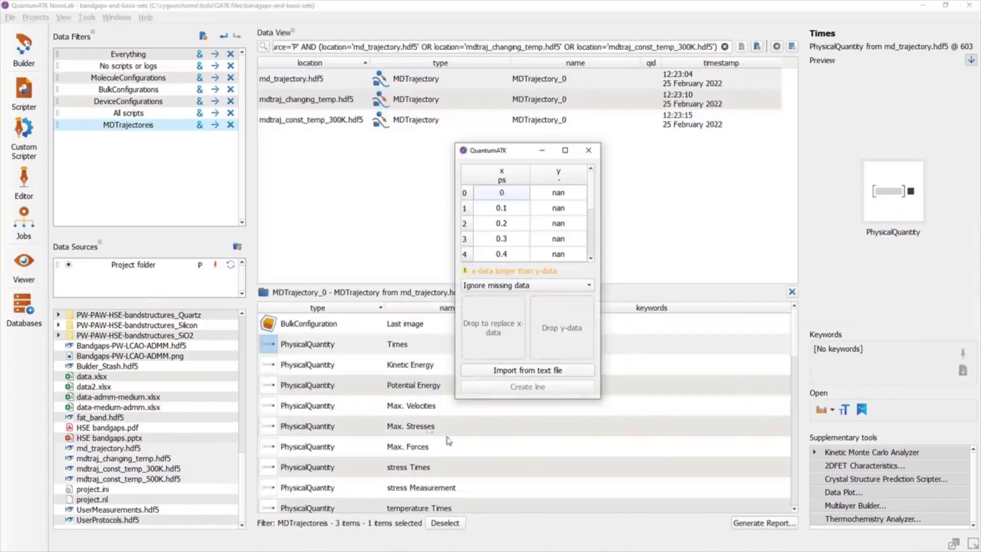
pyautogui.click(413, 406)
pyautogui.moveTo(413, 408); pyautogui.dragTo(562, 339)
pyautogui.click(546, 387)
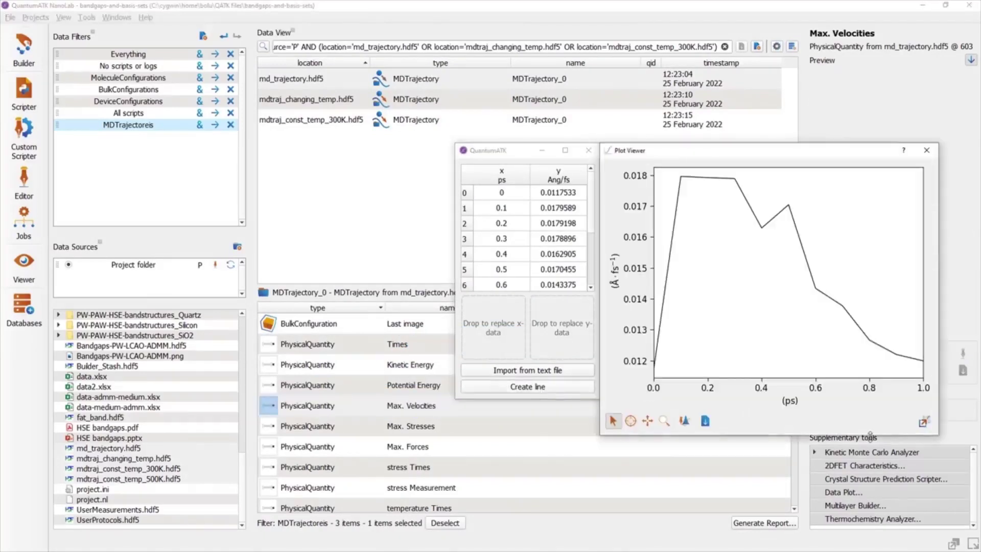
pyautogui.click(926, 151)
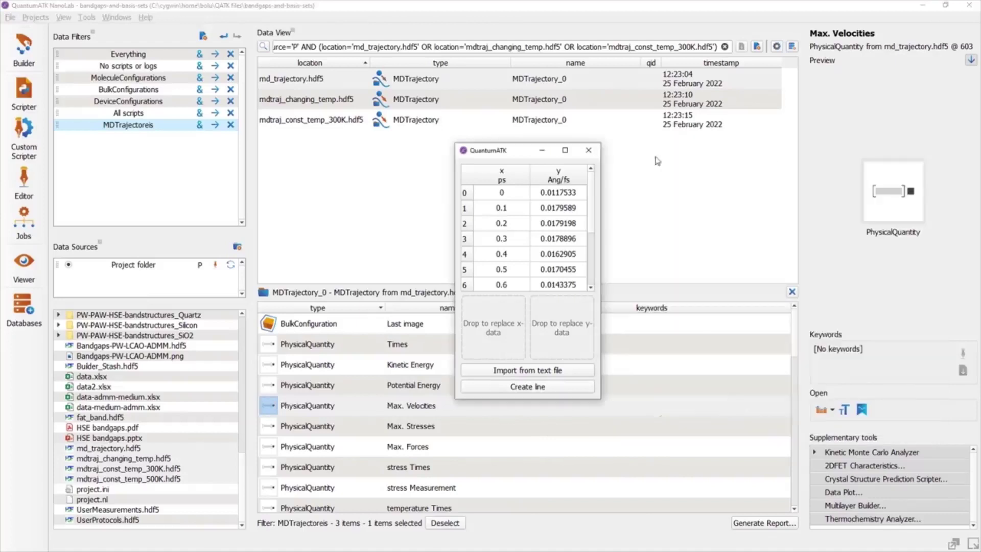
pyautogui.click(588, 151)
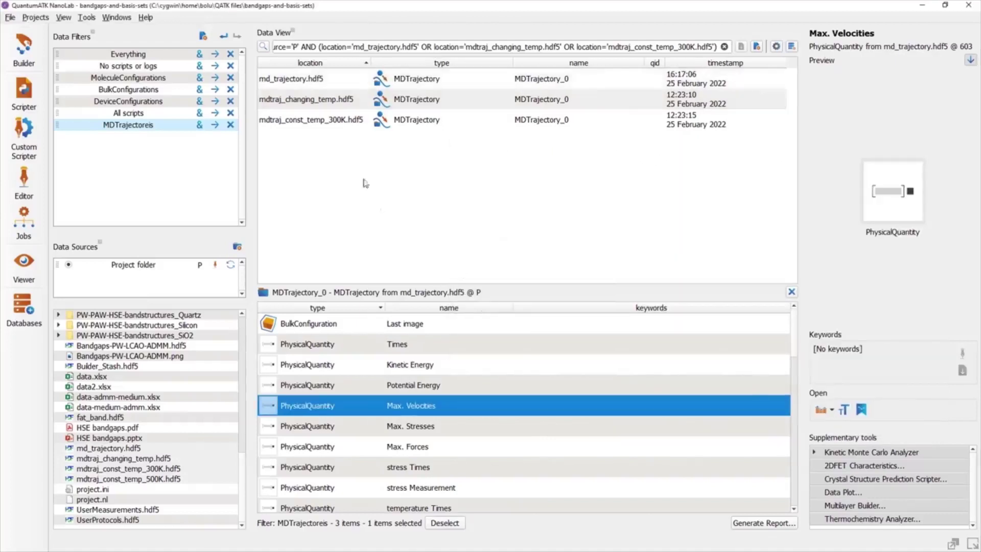
# Select md_trajectory.hdf5 and add a Keywords column to the table
pyautogui.click(431, 102)
pyautogui.click(407, 82)
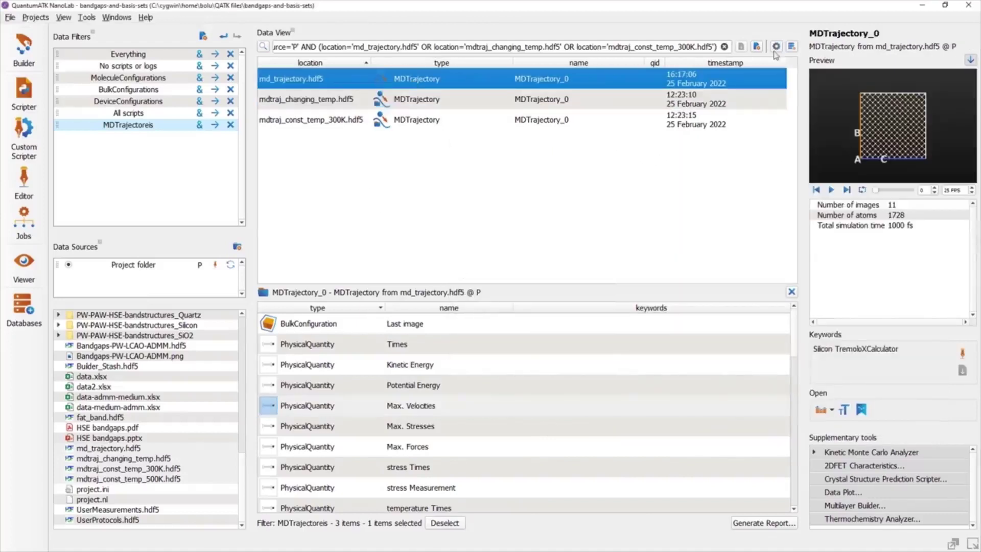
pyautogui.click(793, 47)
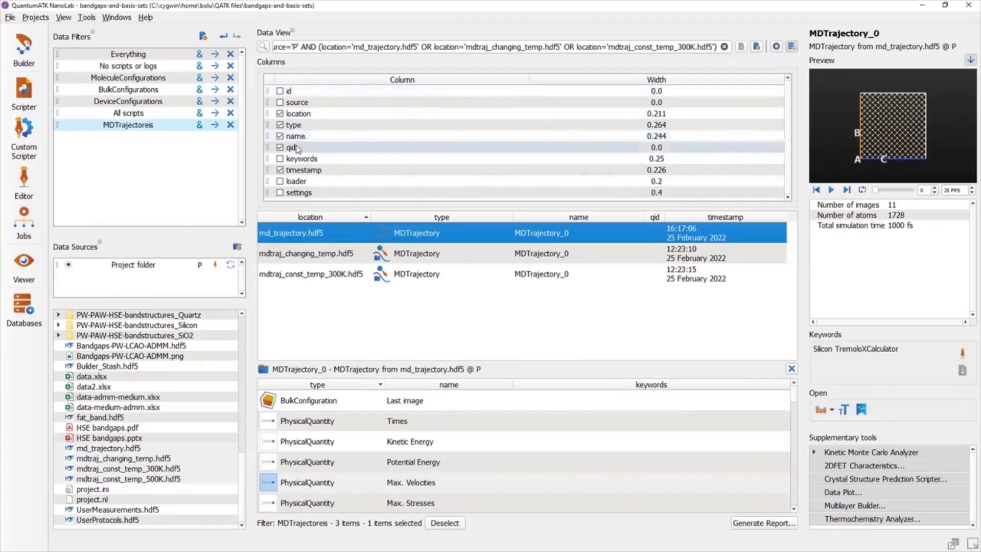
pyautogui.click(280, 159)
# Tag md_trajectory.hdf5 with the keyword 'extra measurements'
pyautogui.click(792, 47)
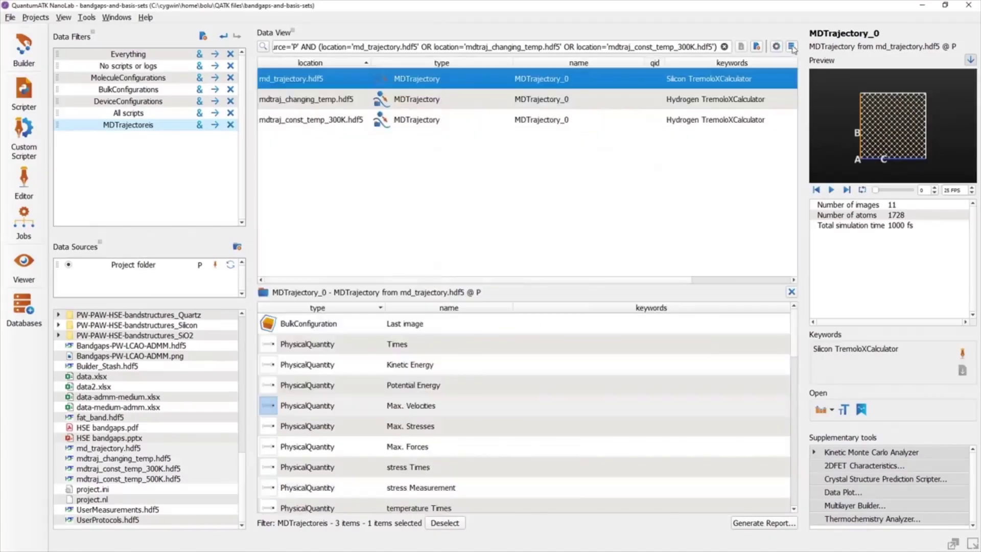
pyautogui.click(963, 356)
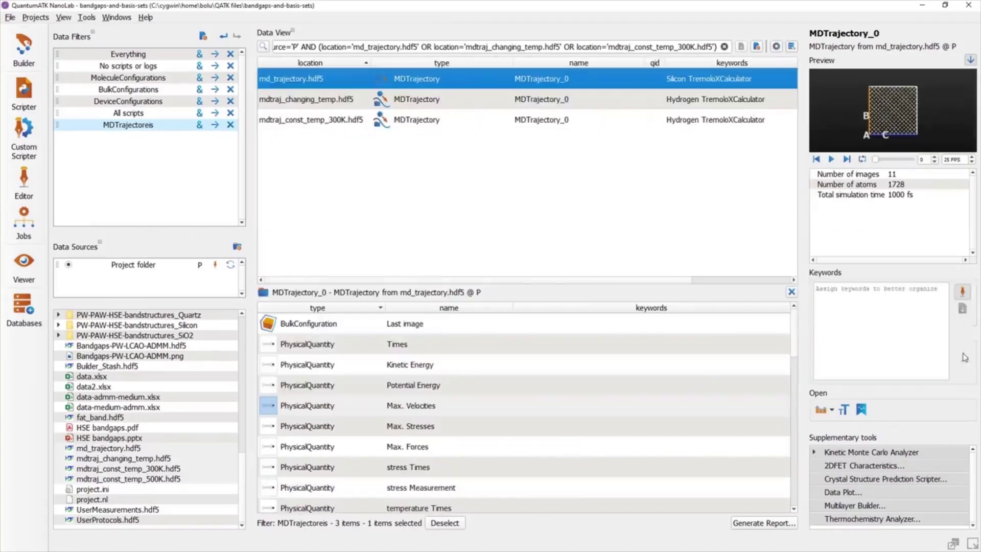
pyautogui.click(866, 309)
pyautogui.write('es')
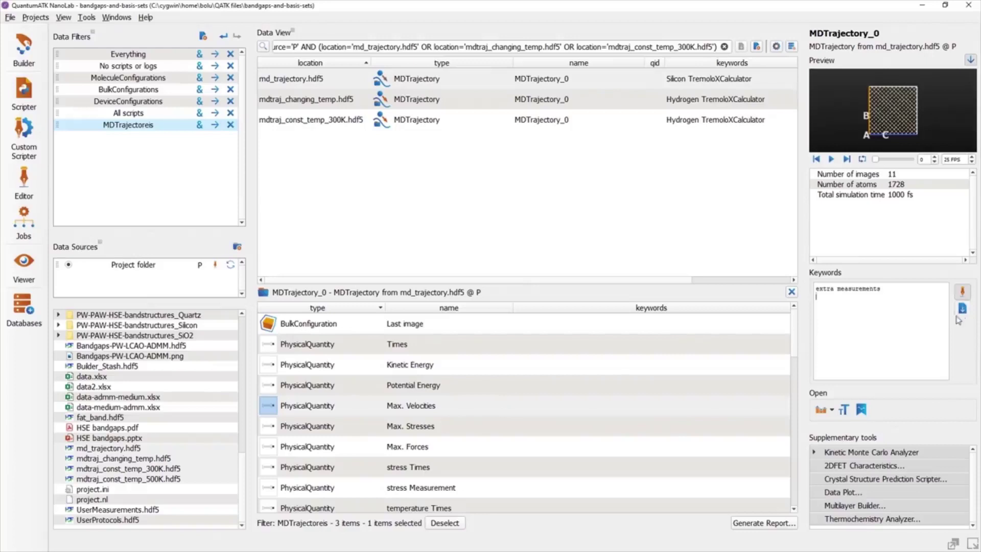
pyautogui.click(963, 308)
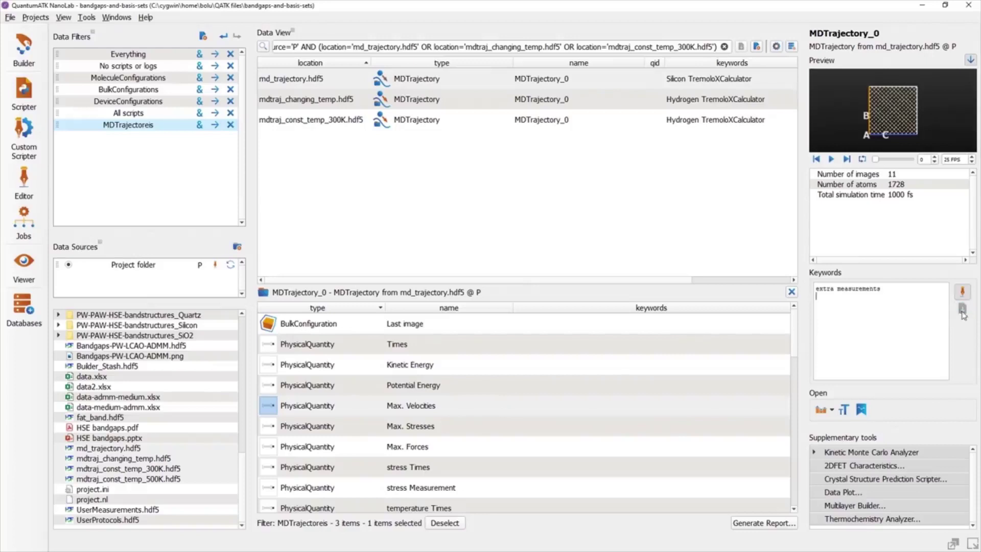
# Replace the search query with 'extra measurements' and select the matching md_trajectory.hdf5 result
pyautogui.tripleClick(640, 46)
pyautogui.write('extra ')
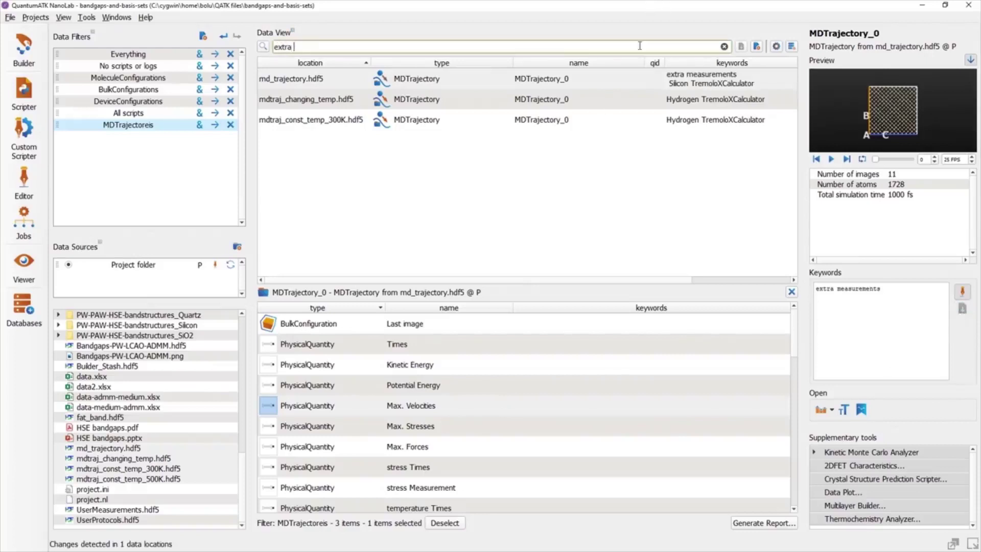
pyautogui.write('measurements')
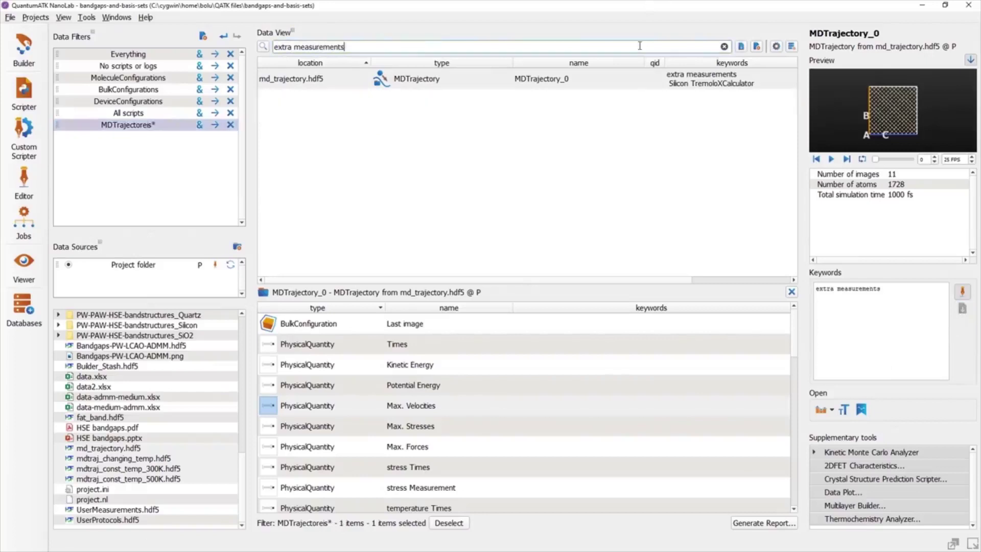
pyautogui.click(752, 86)
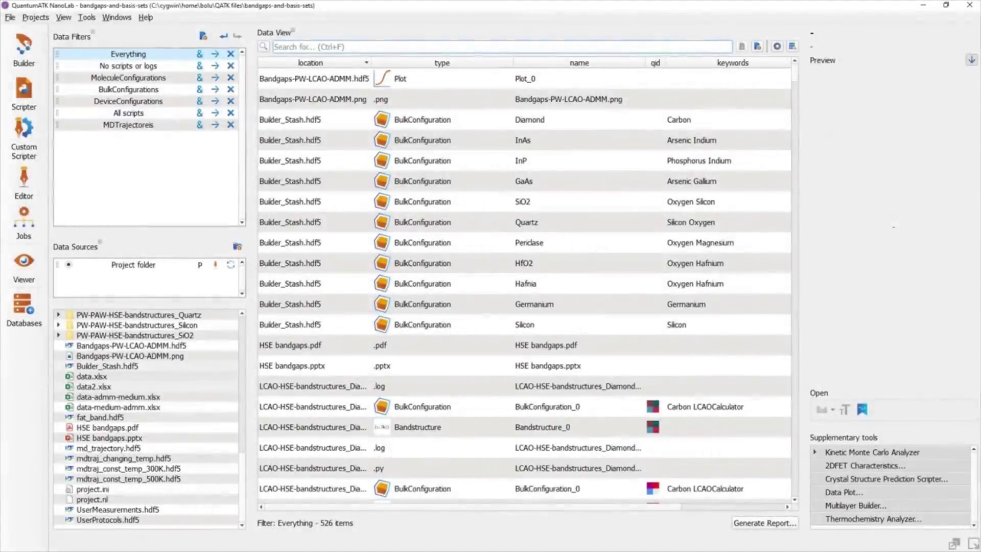
# Run the query INSTR(location,'Builder') AND name='GaAs' to find the single GaAs entry
pyautogui.write('ins')
pyautogui.press('Return')
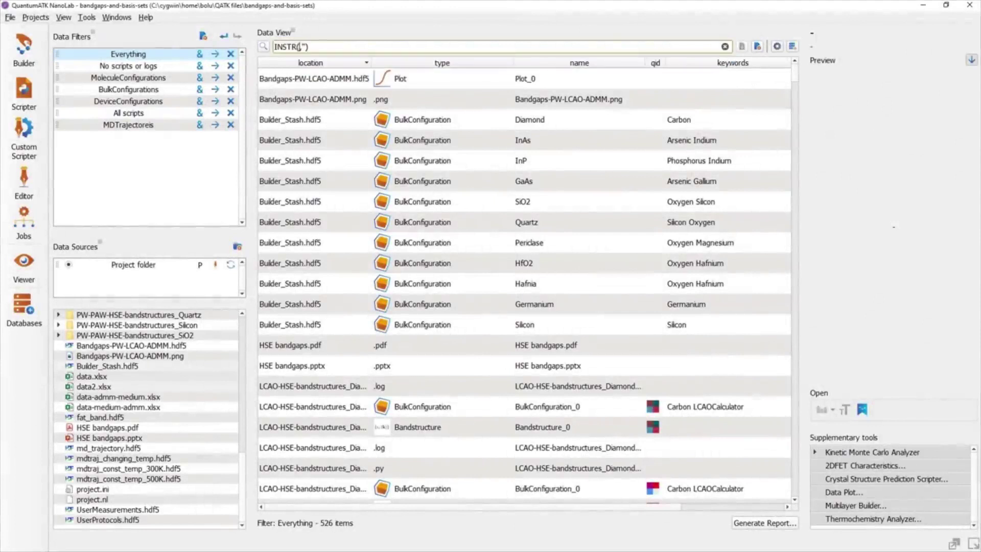
pyautogui.press('Down')
pyautogui.press('Return')
pyautogui.write(",'")
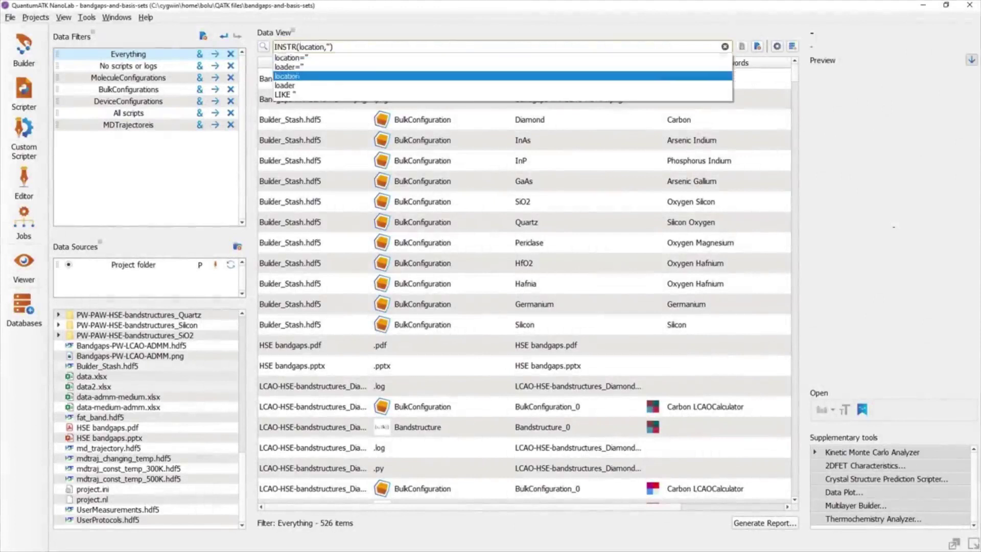
pyautogui.write("Builder')")
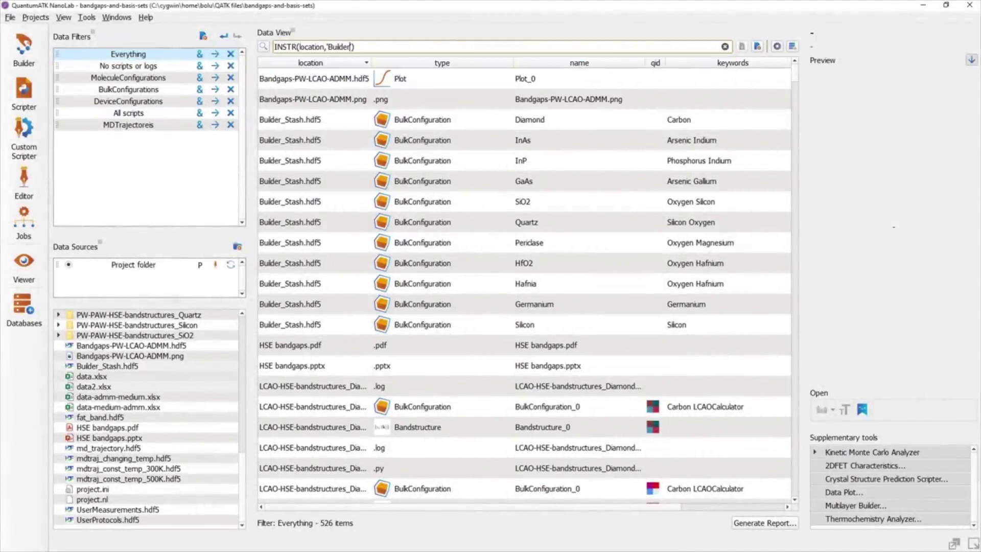
pyautogui.write(' A')
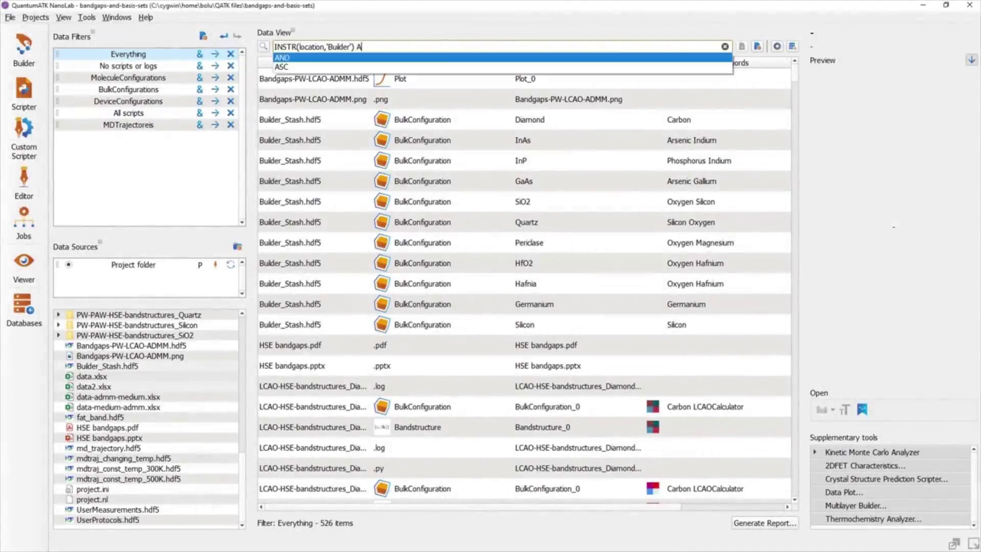
pyautogui.write('ND name')
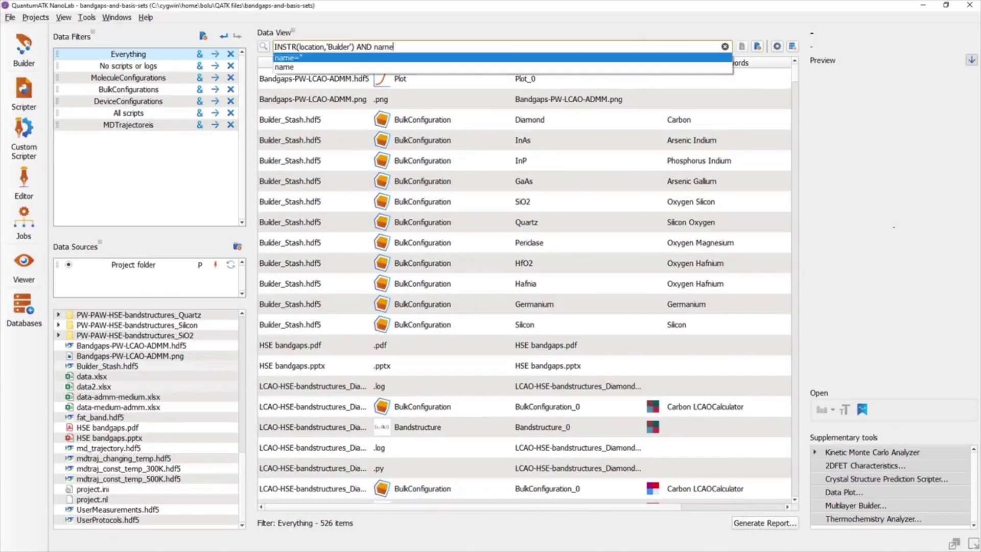
pyautogui.write("='G")
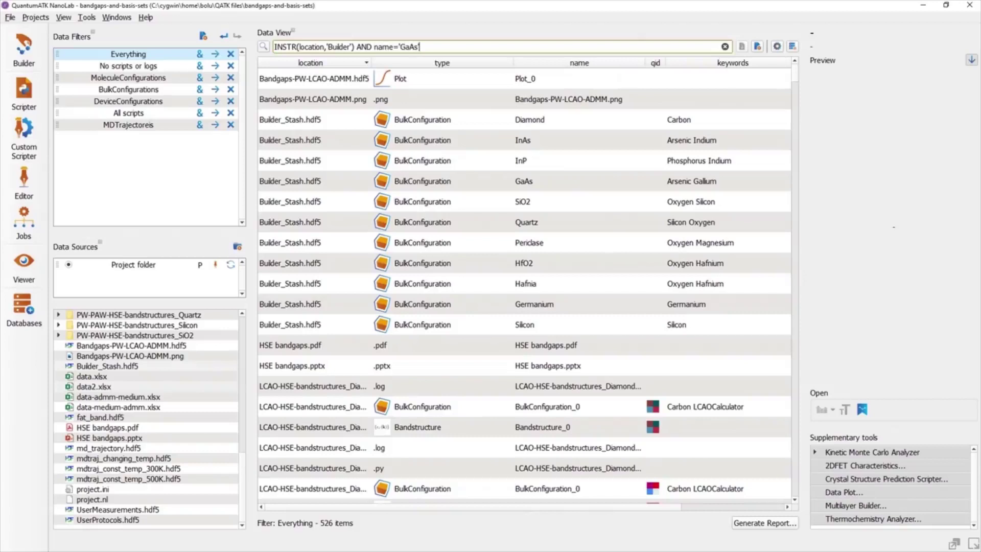
pyautogui.write("aAs'")
pyautogui.press('Return')
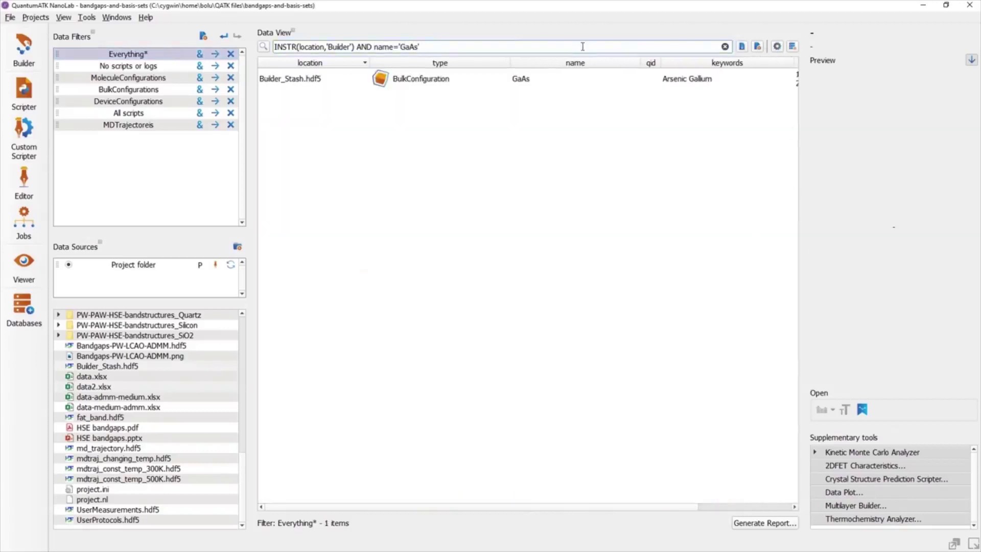
# Delete the whole query so all 526 items are listed again
pyautogui.moveTo(582, 47); pyautogui.dragTo(356, 47)
pyautogui.hotkey('ctrl', 'a')
pyautogui.press('BackSpace')
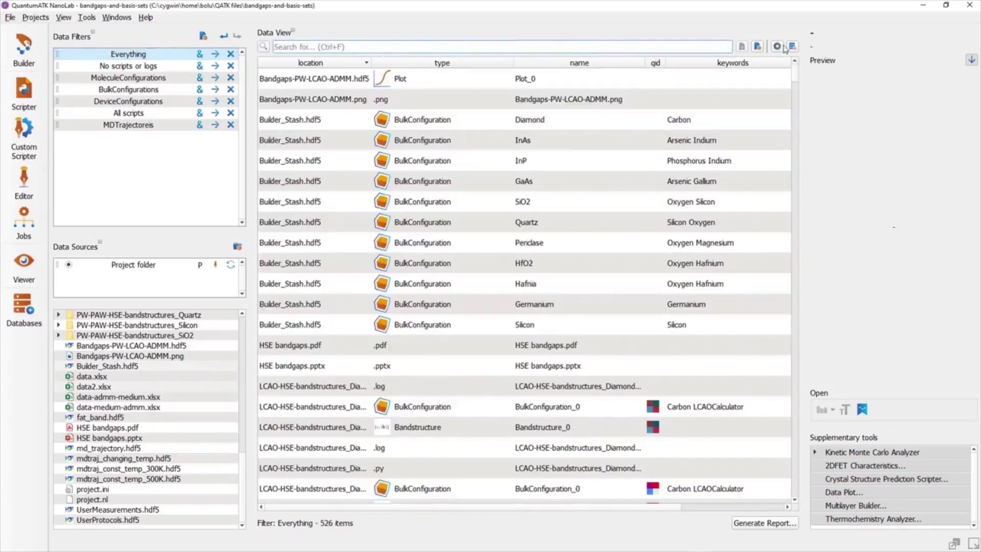
# In the Query builder, add a location EQUALS 'Builder_Stash.hdf5' condition
pyautogui.click(778, 47)
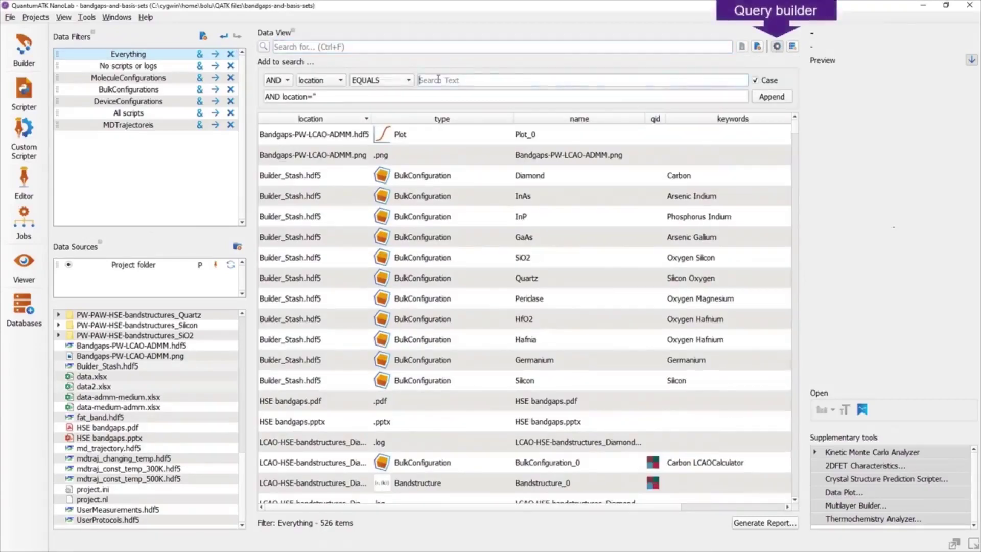
pyautogui.write('Builder_Stash.')
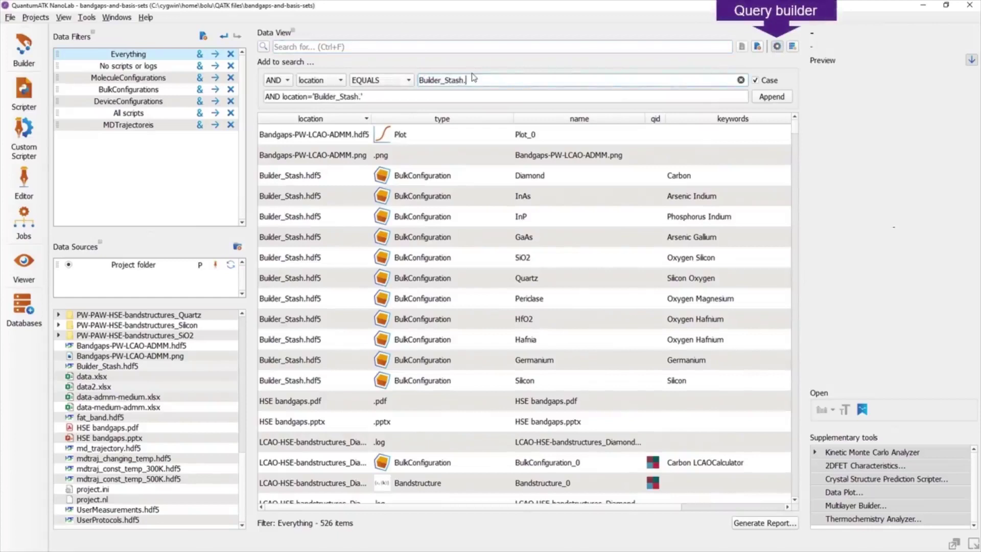
pyautogui.write('hdf5')
pyautogui.click(771, 97)
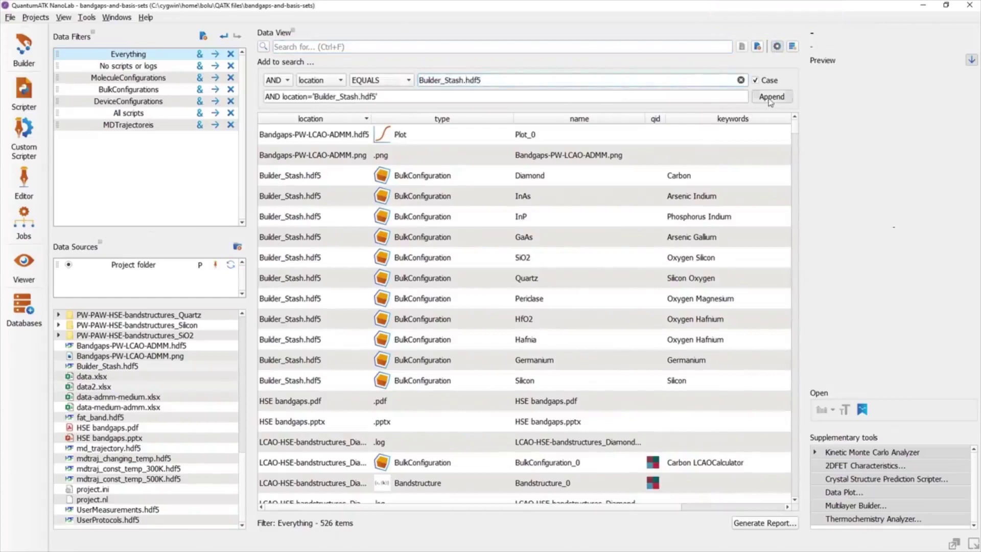
# Add a second condition matching name EQUALS 'GaAs' to isolate the GaAs item
pyautogui.click(320, 80)
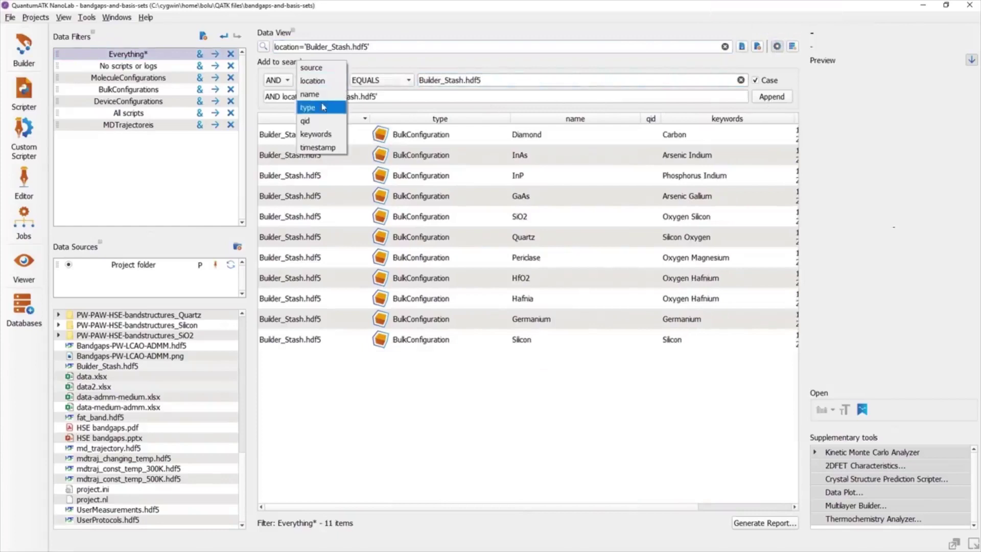
pyautogui.click(317, 94)
pyautogui.tripleClick(475, 79)
pyautogui.write('GaAs')
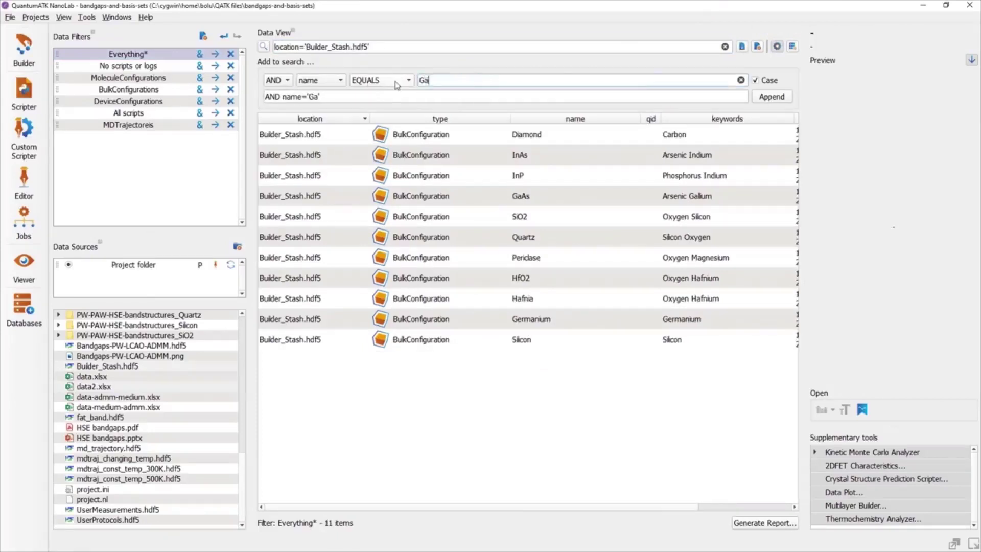
pyautogui.click(772, 96)
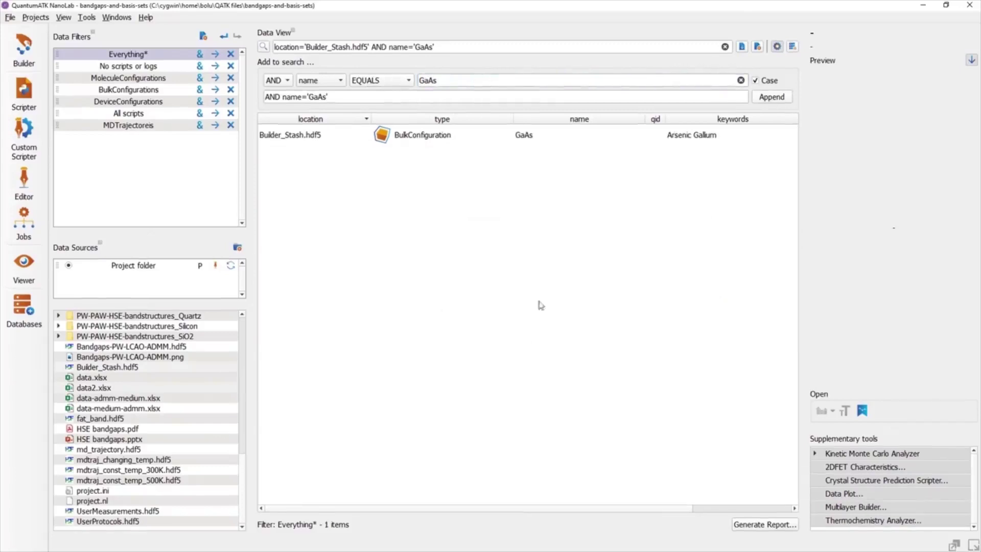
# Close the query builder and return to the unfiltered Everything list of 526 items
pyautogui.click(777, 47)
pyautogui.click(128, 54)
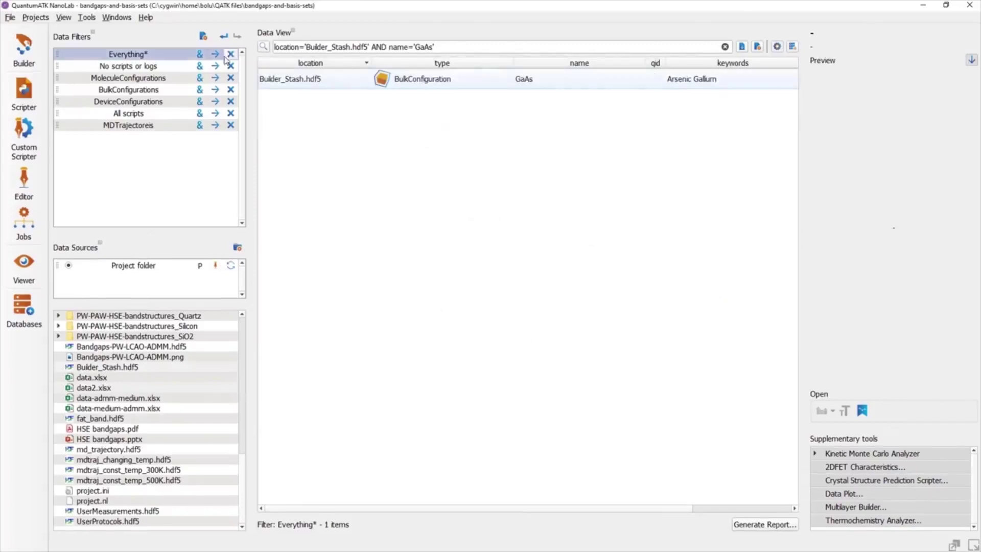
pyautogui.scroll(-4, 678, 307)
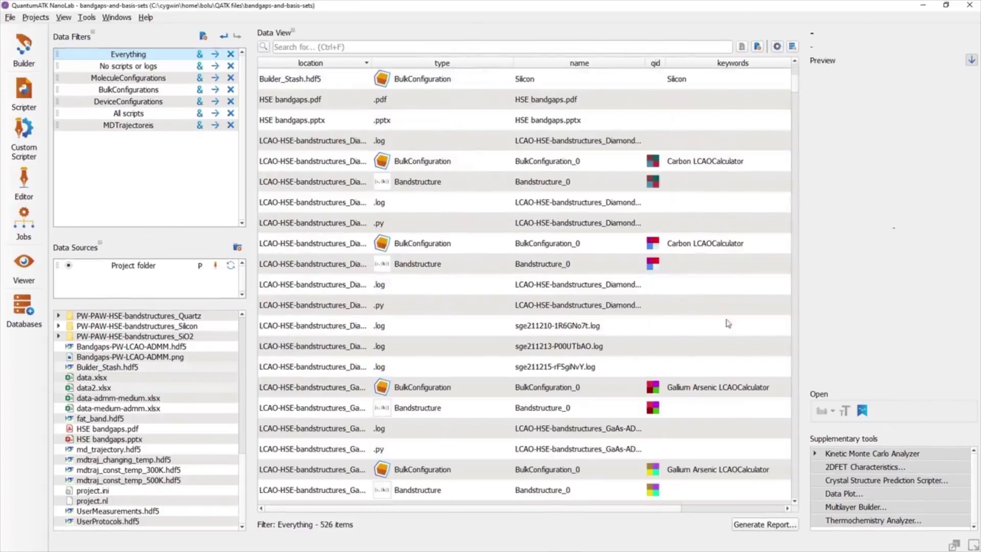
# Restrict the list to the carbon BulkConfiguration_0 qid, then to the Bandstructure type
pyautogui.rightClick(655, 161)
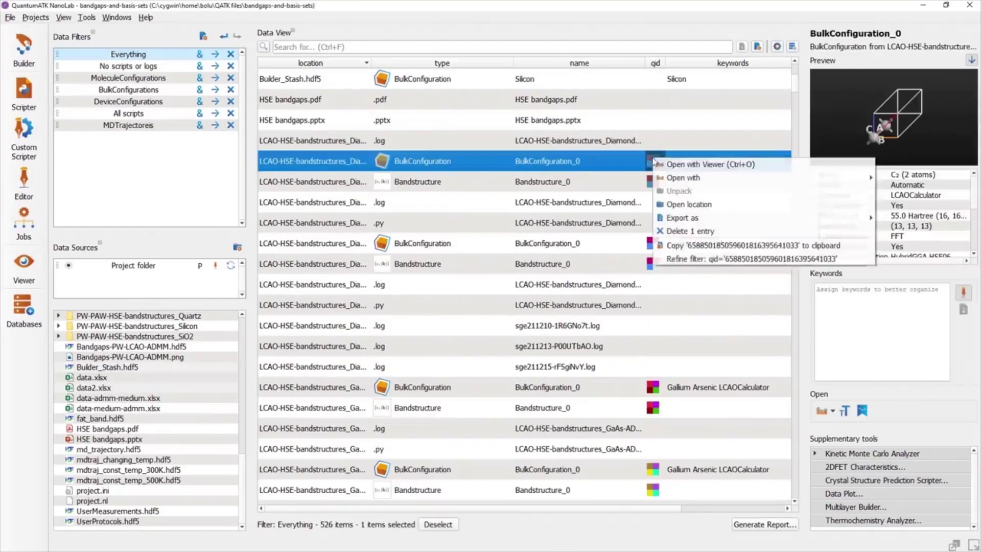
pyautogui.click(847, 260)
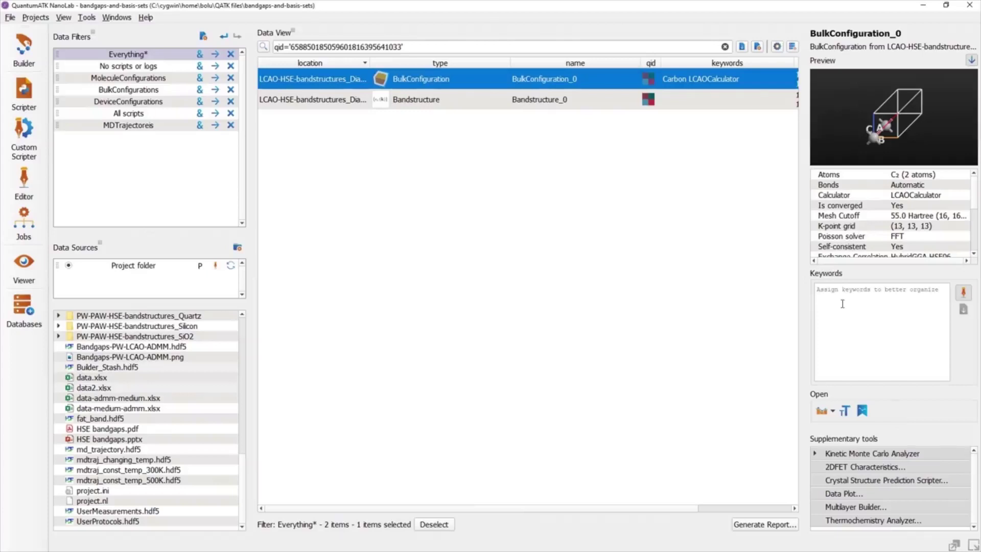
pyautogui.click(398, 110)
pyautogui.rightClick(398, 110)
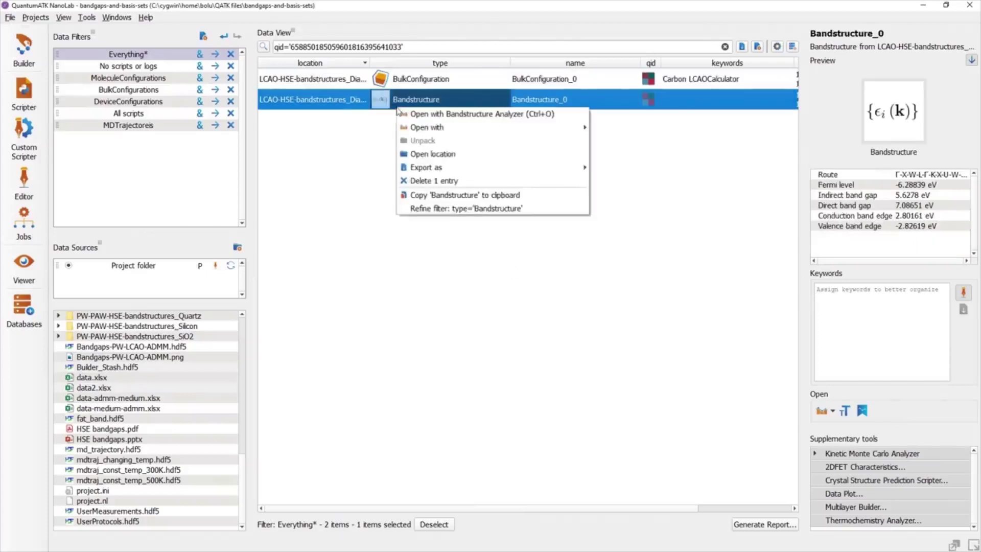
pyautogui.click(562, 209)
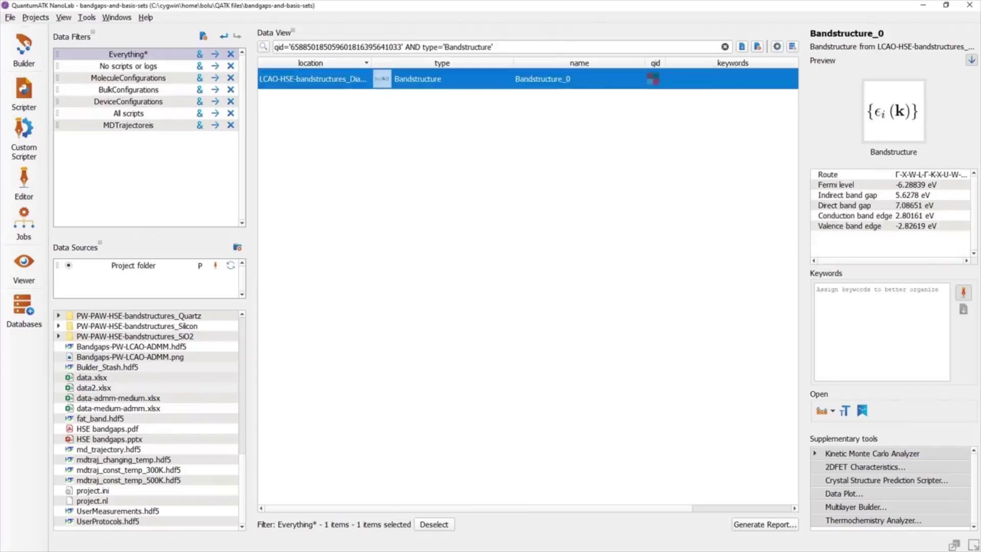
# Try adding ' bulks' and the All scripts filter, undoing both to restore the qid/Bandstructure query
pyautogui.click(513, 47)
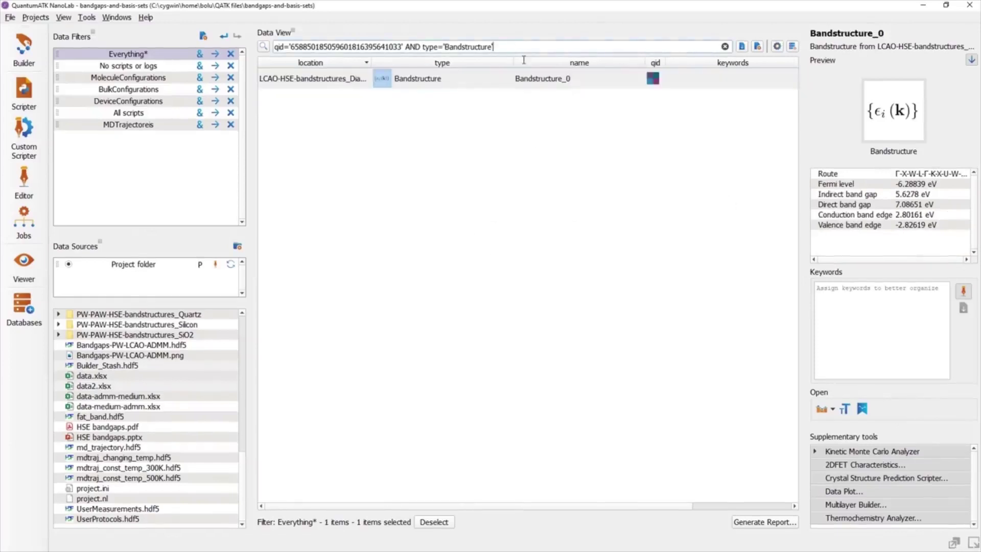
pyautogui.write('bulk')
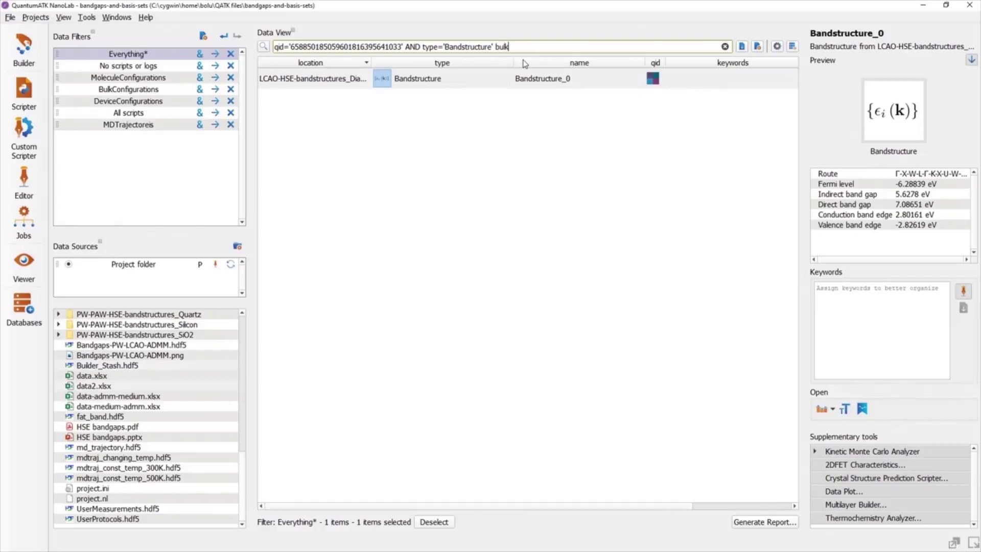
pyautogui.write('s')
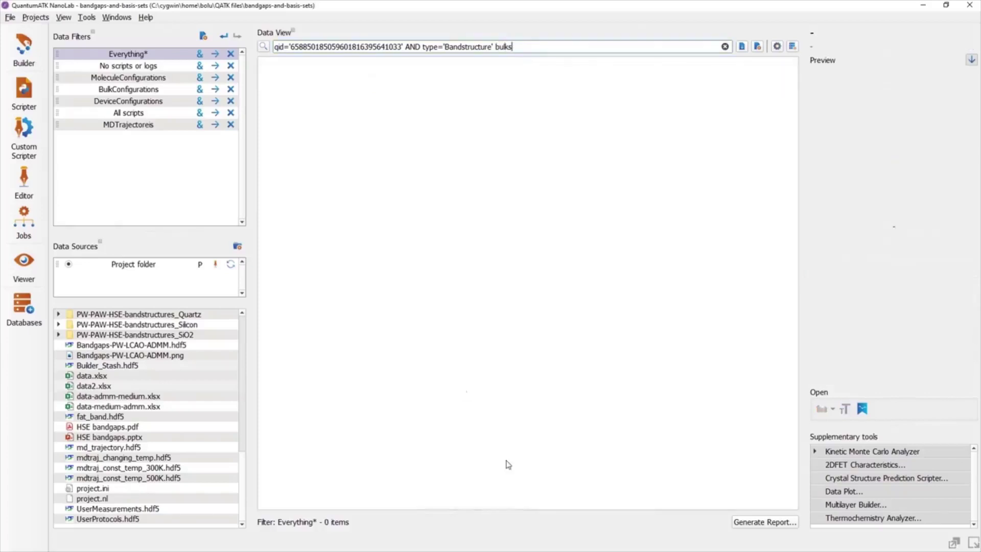
pyautogui.click(224, 37)
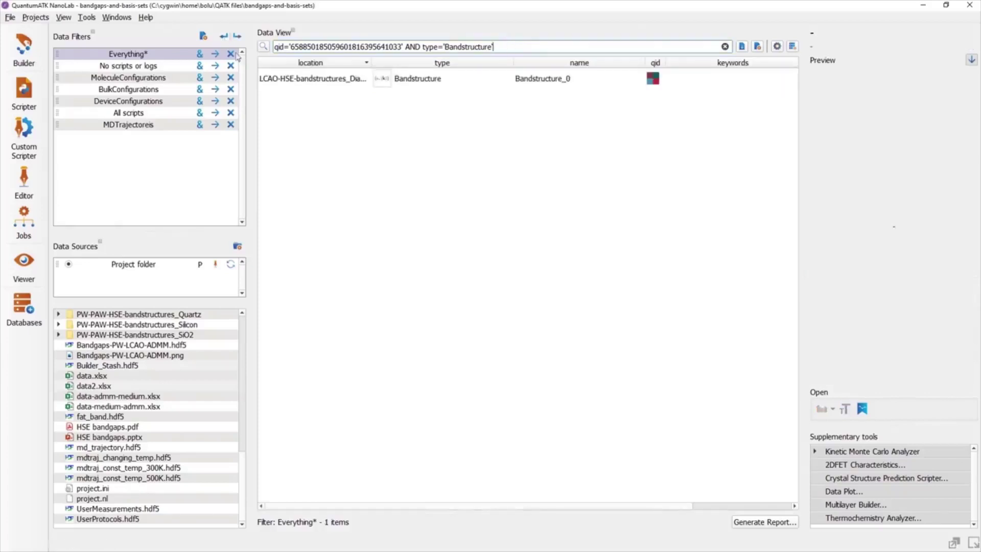
pyautogui.click(216, 113)
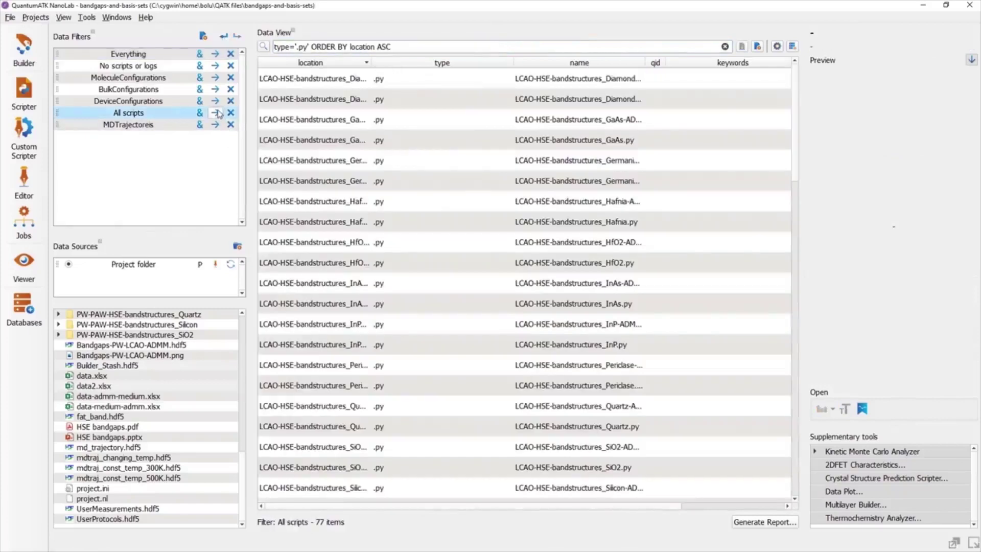
pyautogui.click(223, 37)
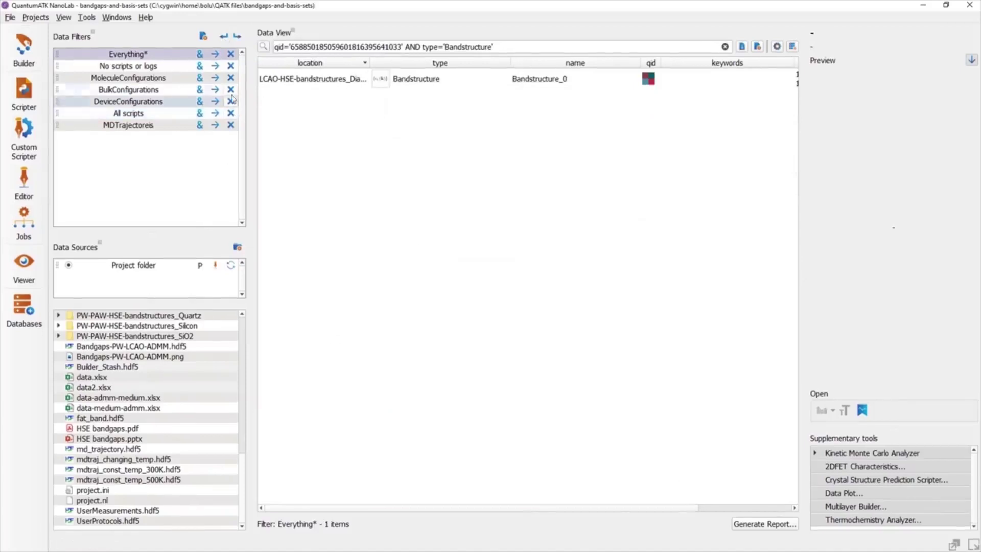
# Show all items sorted by location, then apply the 'Bulks and bands' filter for 165 items
pyautogui.click(153, 53)
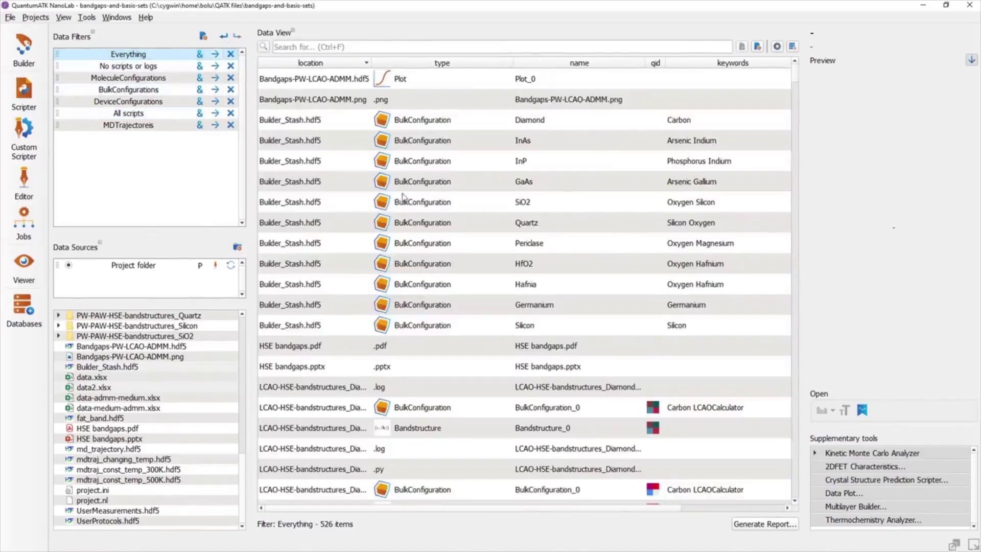
pyautogui.click(313, 63)
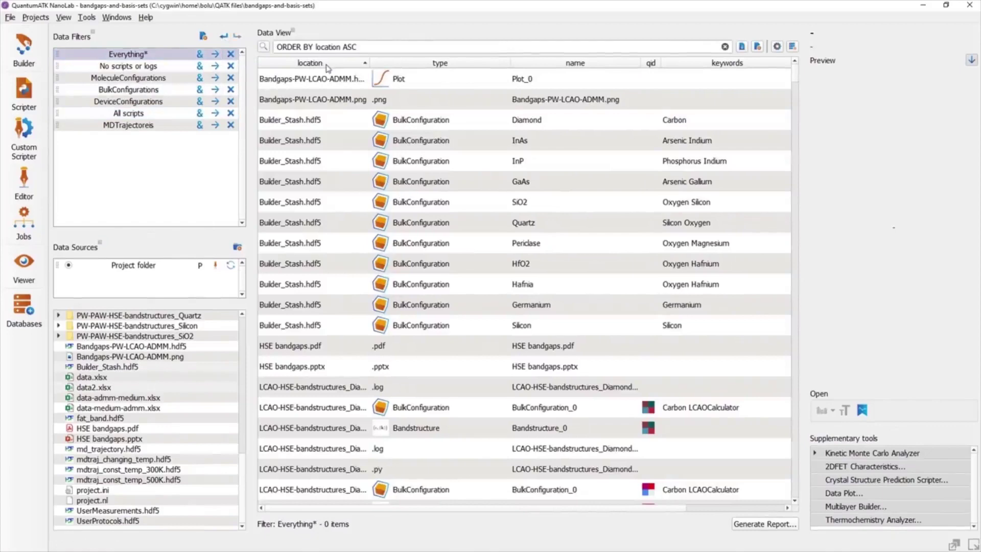
pyautogui.click(328, 65)
pyautogui.click(340, 65)
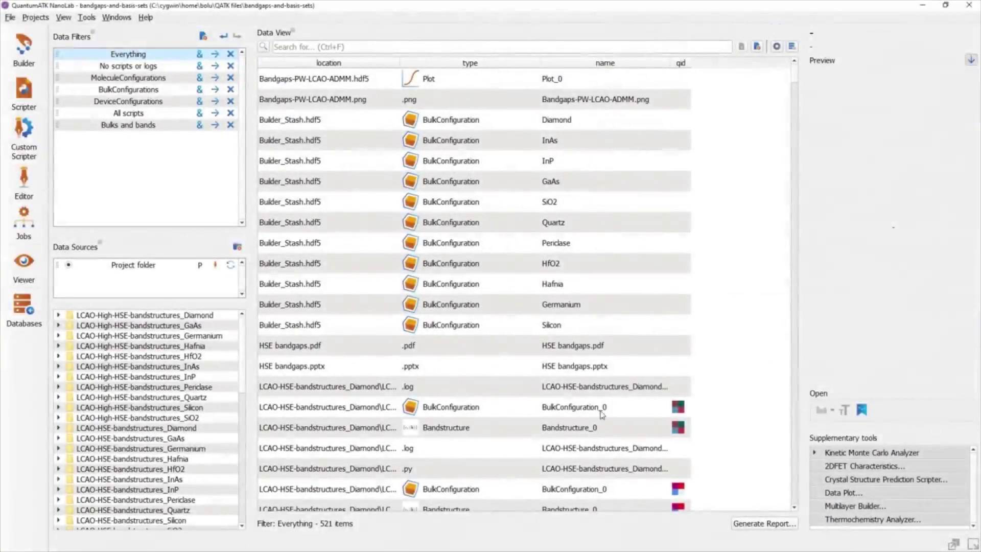
pyautogui.click(211, 124)
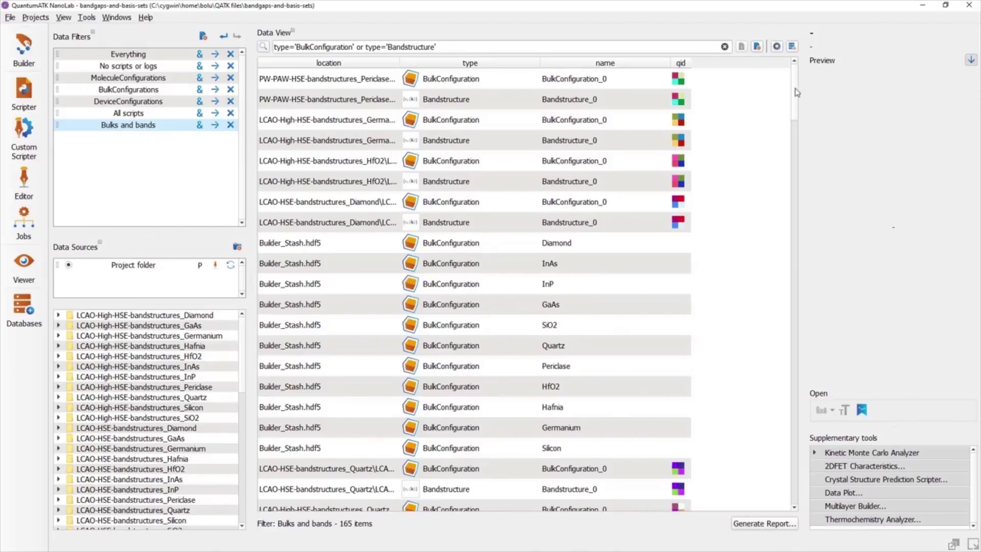
pyautogui.moveTo(798, 92); pyautogui.dragTo(809, 197)
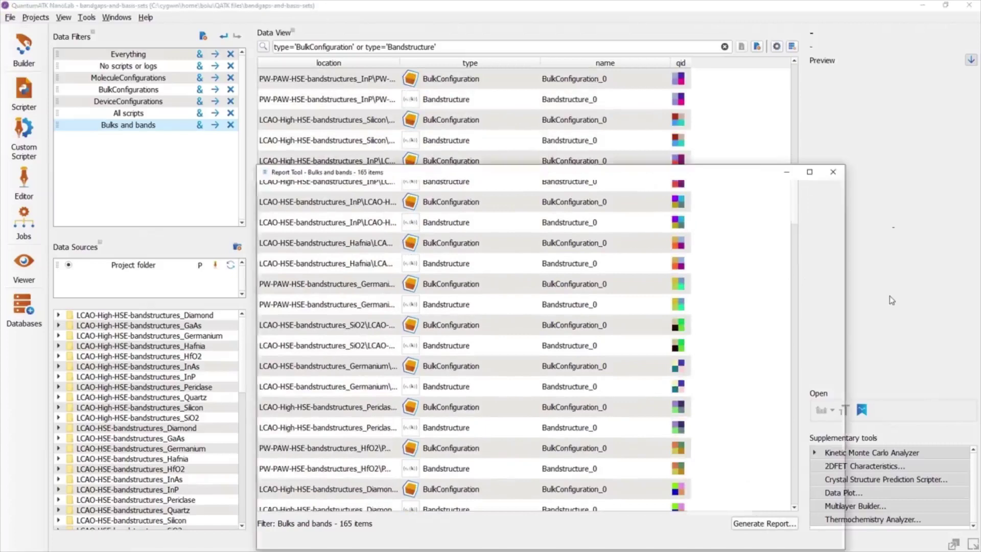
# Apply the Bandgaps protocol's measurements in the Report Tool and run the band-gap extraction
pyautogui.moveTo(602, 177); pyautogui.dragTo(573, 65)
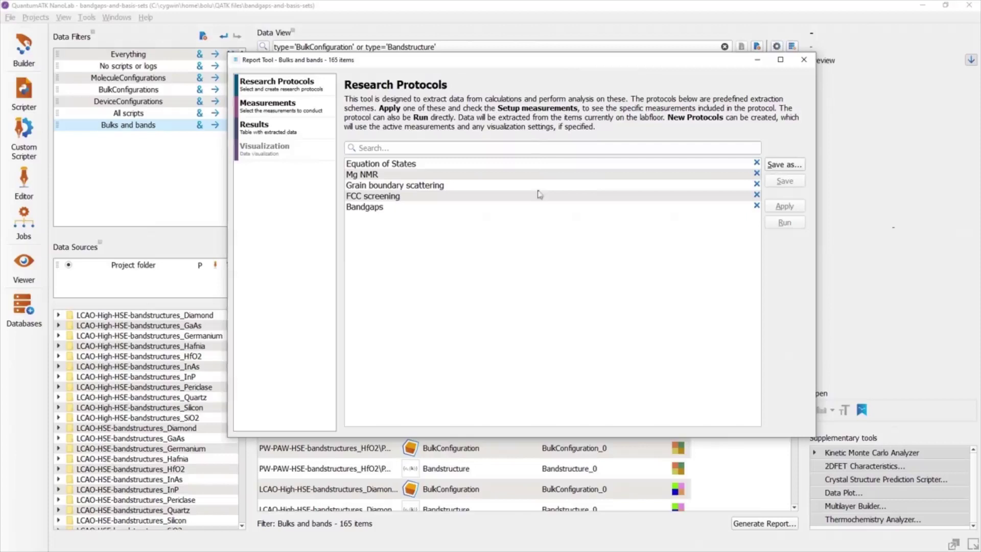
pyautogui.click(426, 207)
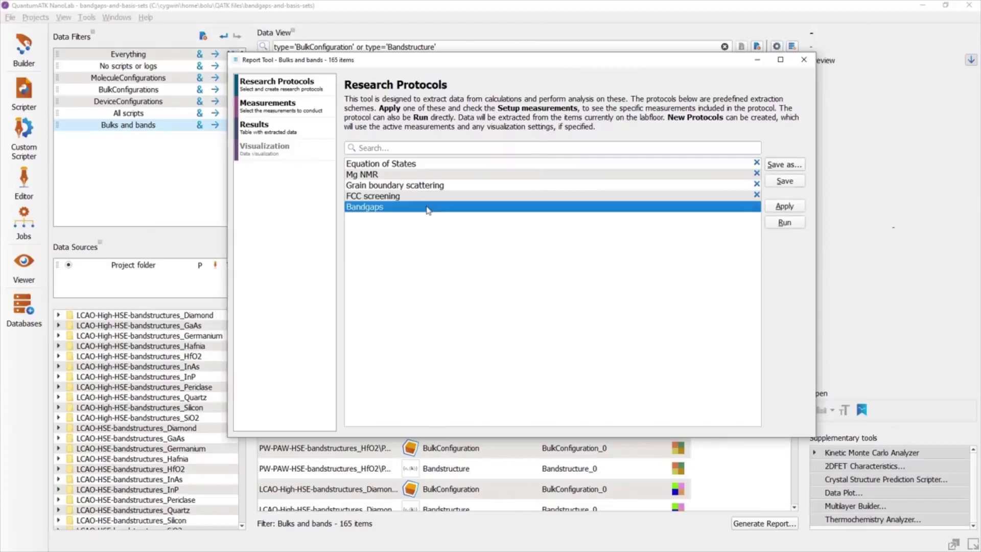
pyautogui.click(785, 206)
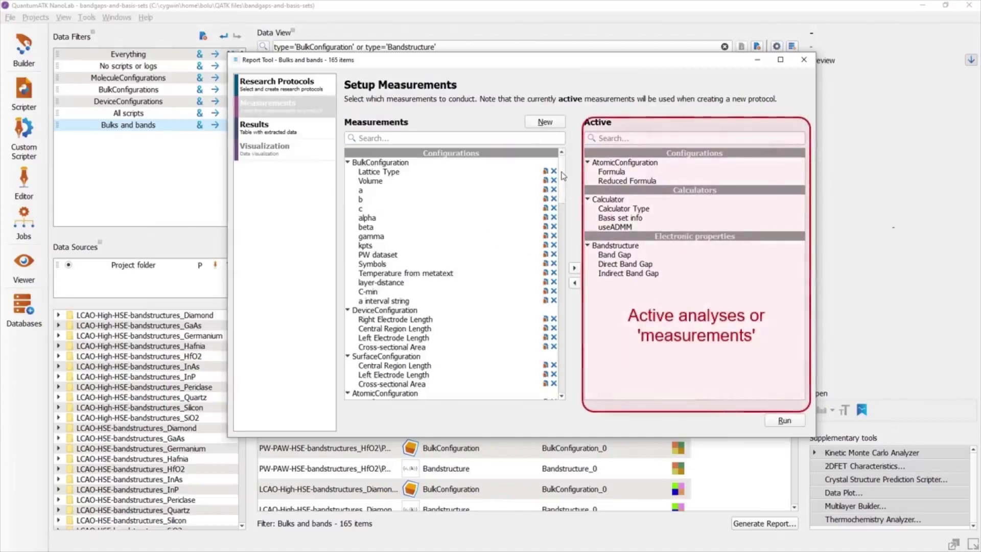
pyautogui.moveTo(564, 176)
pyautogui.mouseDown()
pyautogui.moveTo(572, 310)
pyautogui.moveTo(556, 176)
pyautogui.mouseUp()
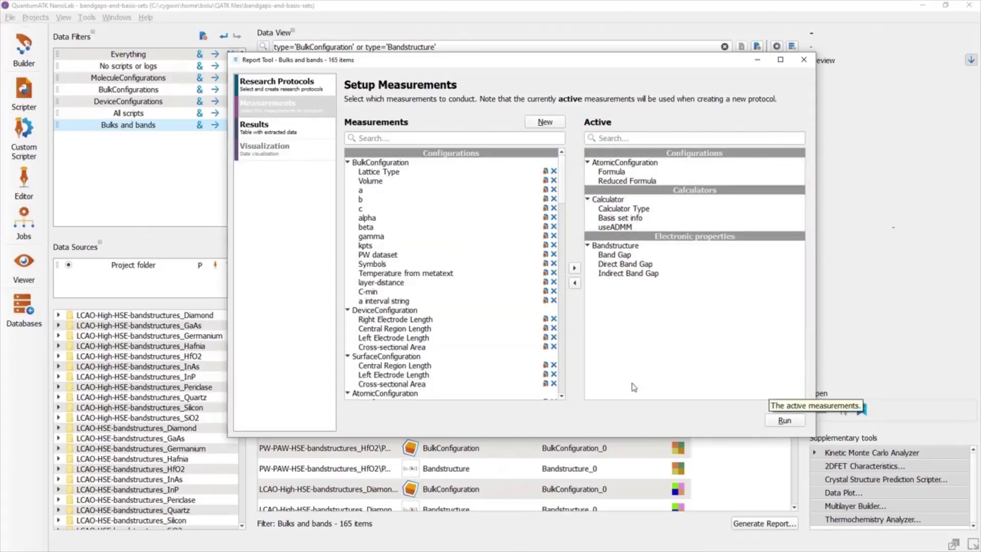
pyautogui.click(798, 423)
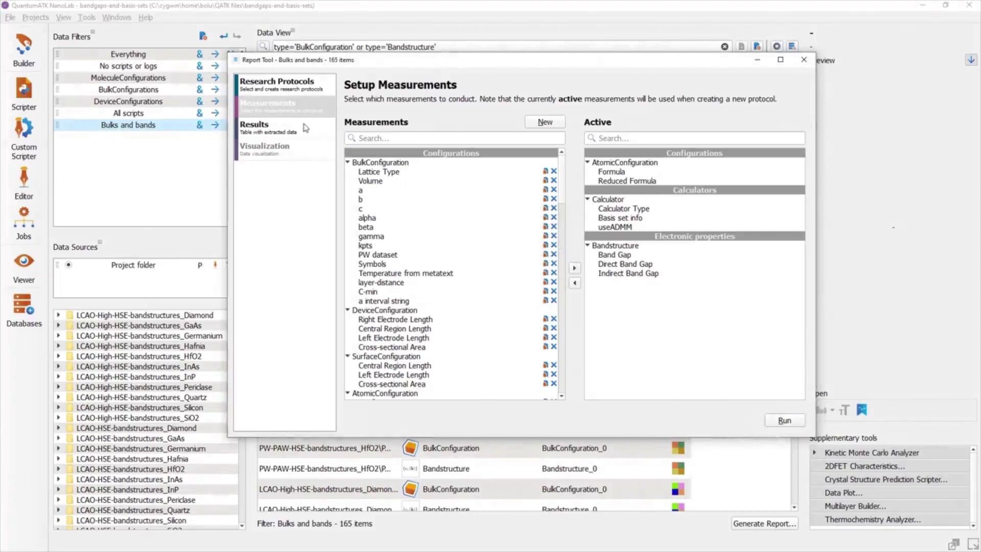
# View the extracted band-gap table, plot it as a bar chart, and close the Report Tool
pyautogui.click(281, 135)
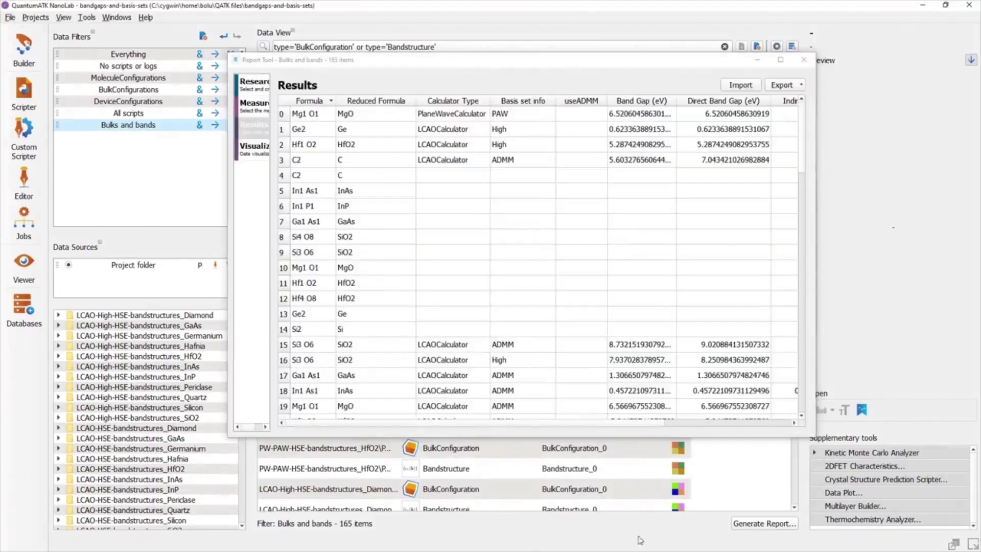
pyautogui.moveTo(802, 225); pyautogui.dragTo(831, 341)
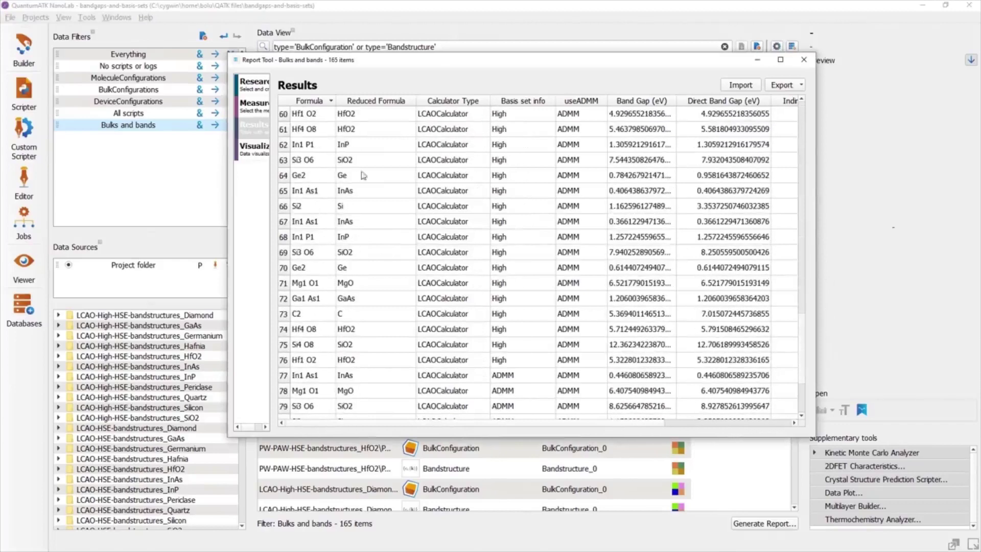
pyautogui.click(252, 153)
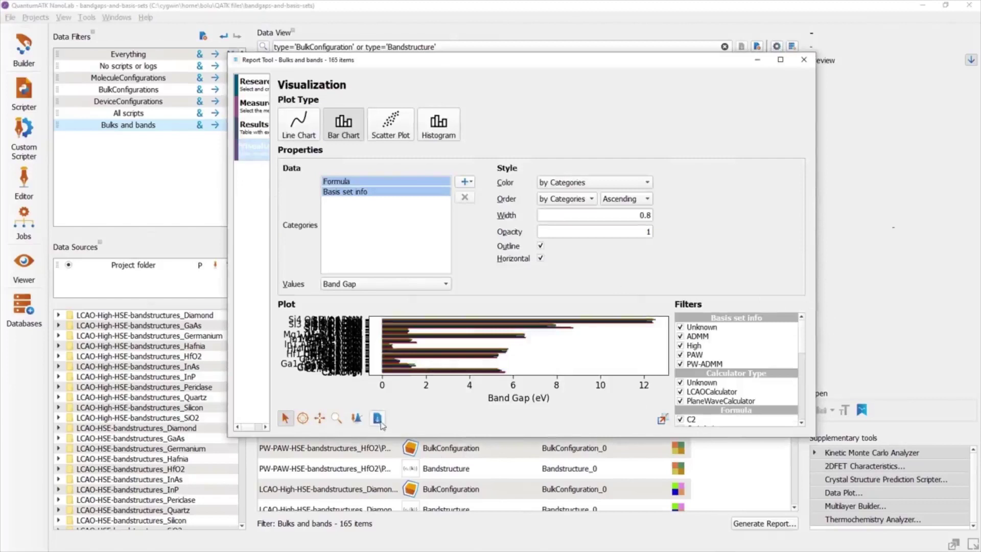
pyautogui.click(804, 59)
# Search for 'plot' and open the Plot_0 band-gap plot in the Plot Viewer
pyautogui.hotkey('ctrl', 'a')
pyautogui.write('plot')
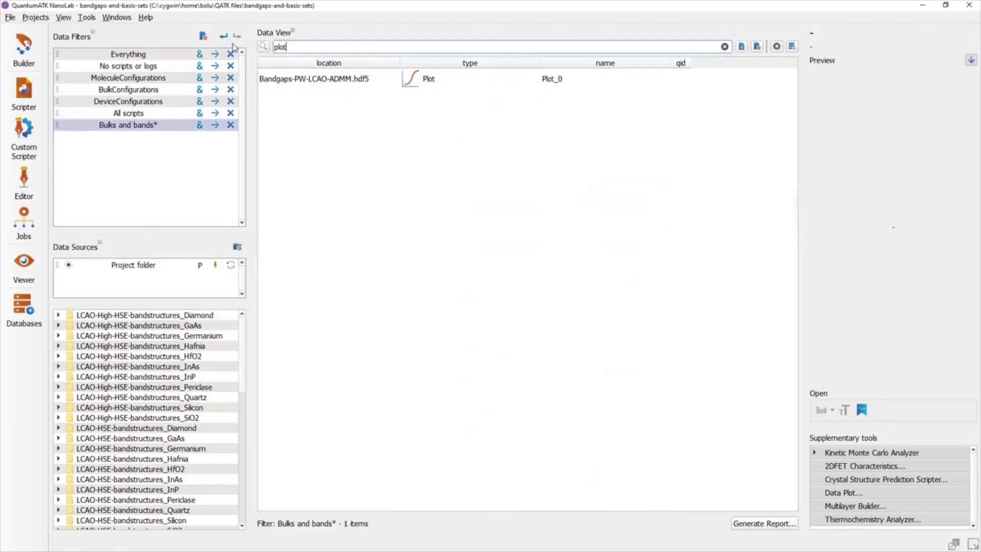
pyautogui.click(449, 81)
pyautogui.rightClick(448, 82)
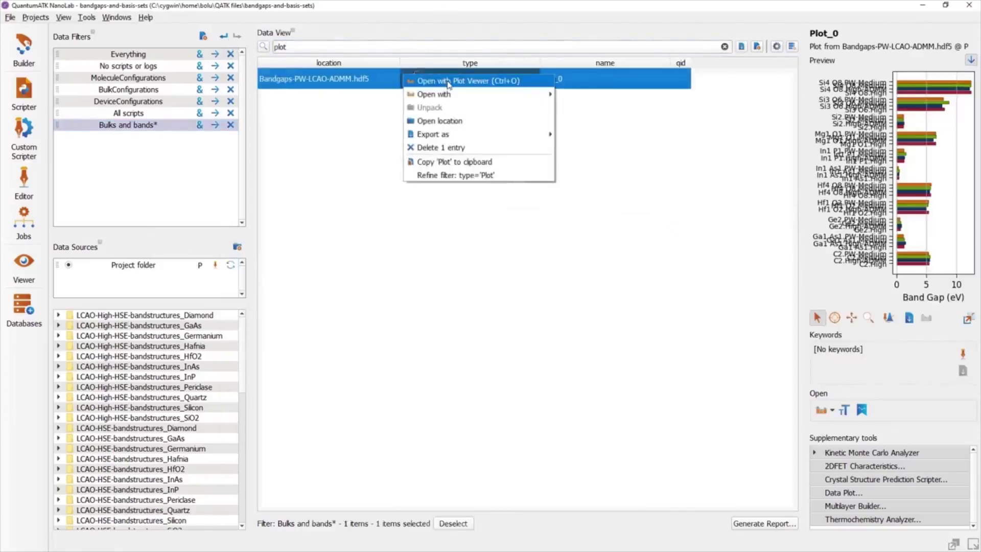
pyautogui.click(448, 80)
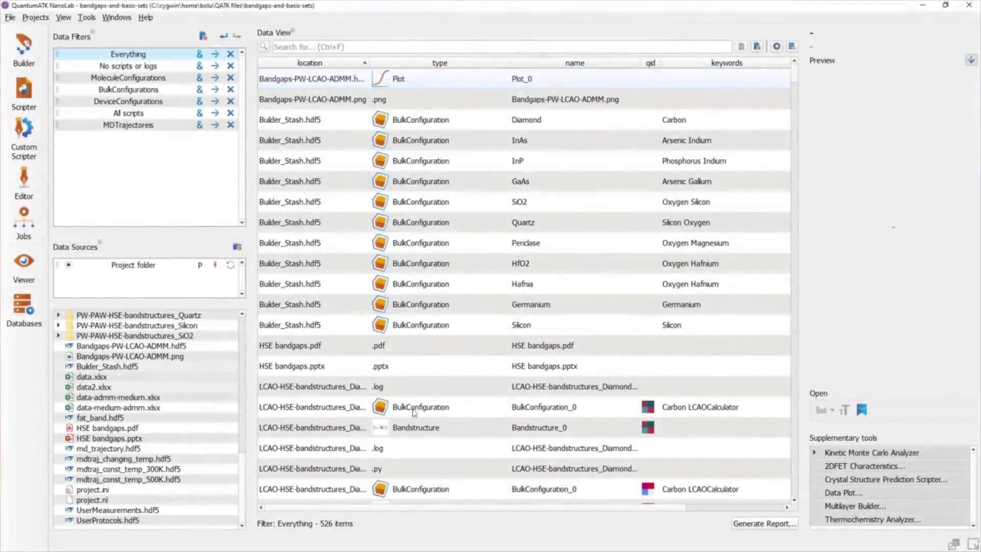
# Export the Silicon bulk configuration as a QuantumATK HDF5 file named 'Si from stash.hdf5'
pyautogui.click(437, 325)
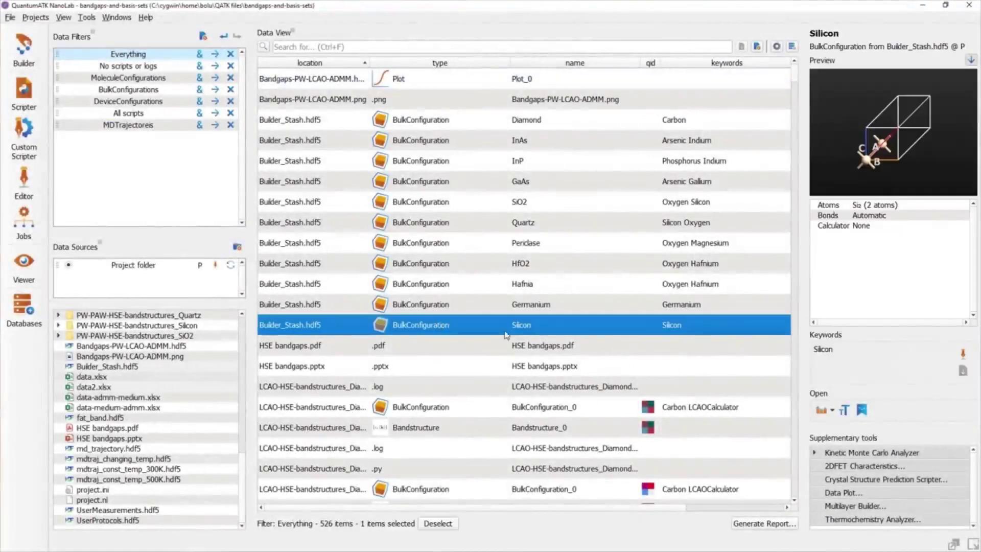
pyautogui.rightClick(554, 330)
pyautogui.moveTo(665, 391)
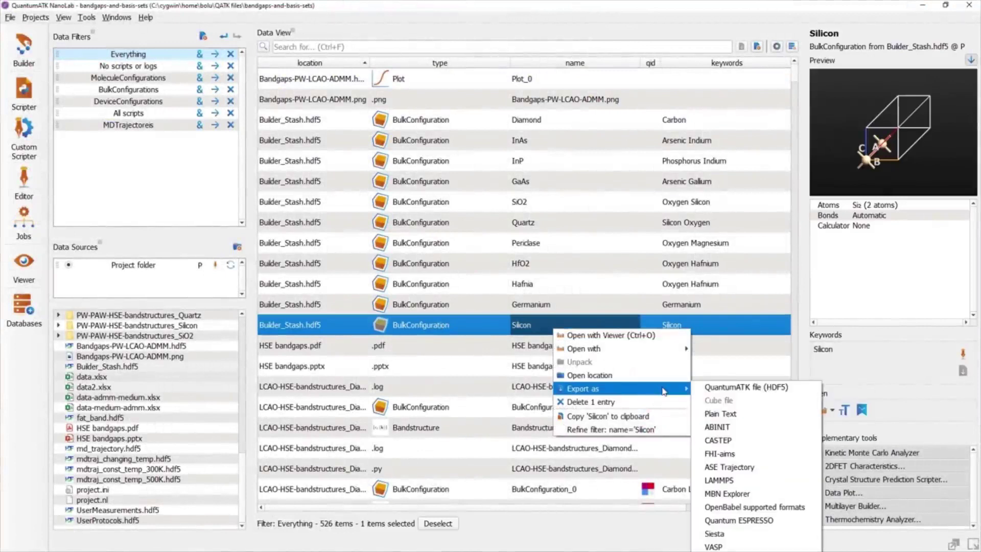
pyautogui.click(776, 389)
pyautogui.write('Si ')
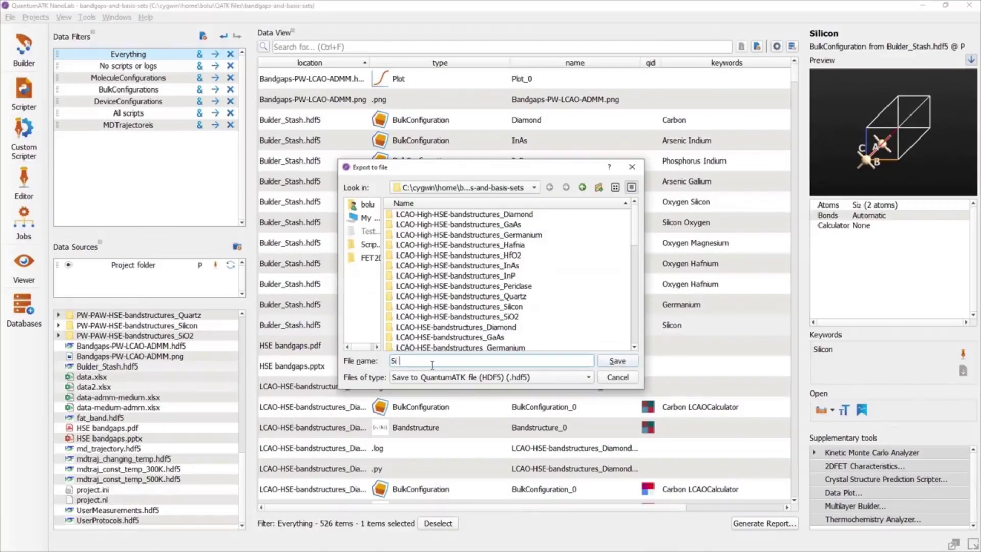
pyautogui.write('from stash')
pyautogui.click(613, 365)
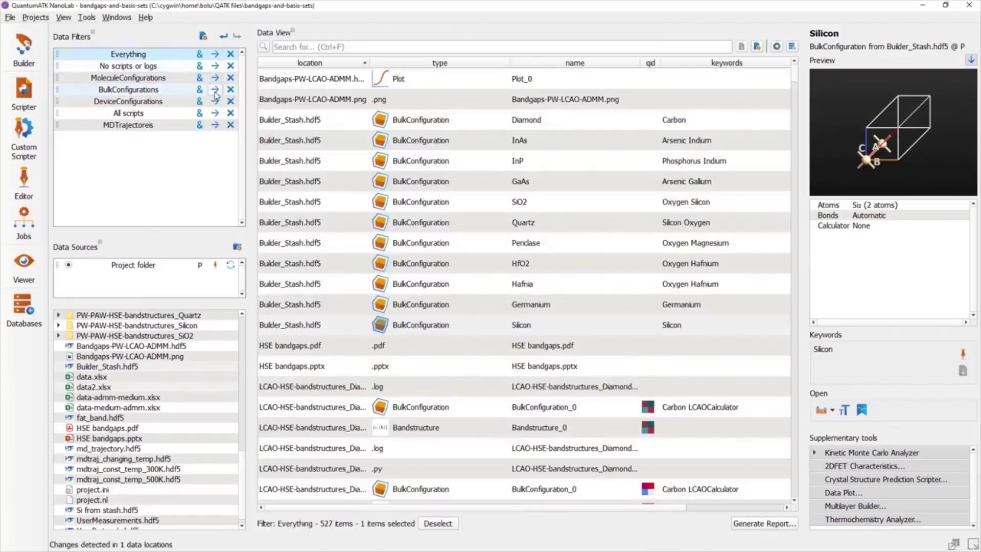
# Apply the BulkConfigurations filter and select the new 'Si from stash' entry
pyautogui.click(105, 90)
pyautogui.moveTo(795, 90); pyautogui.dragTo(803, 451)
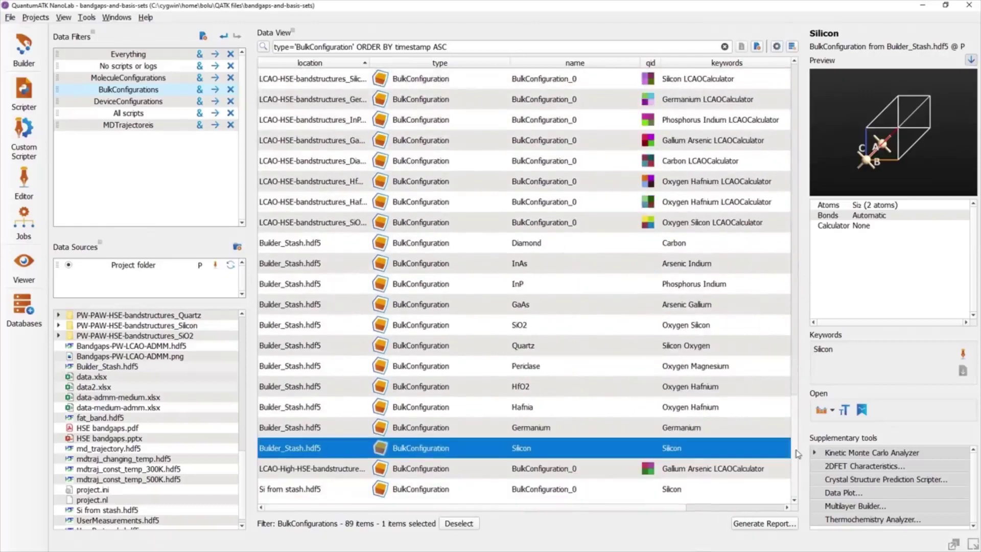
pyautogui.click(432, 489)
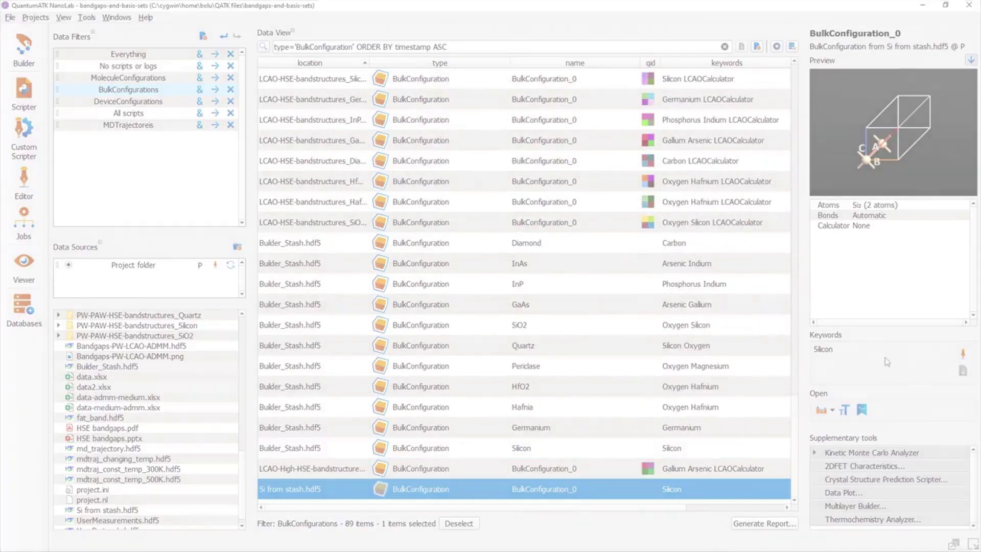